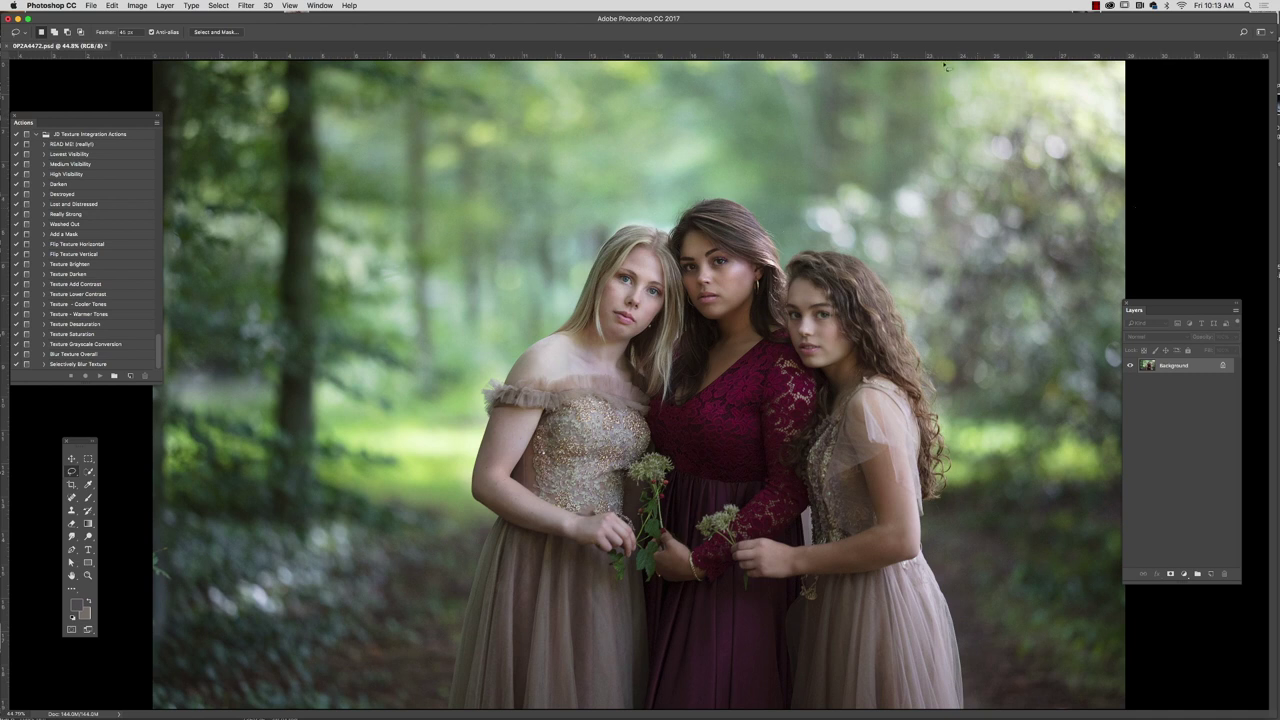
Open Painted Texture 12.jpg from the texture folder as a second document
click(90, 5)
click(110, 30)
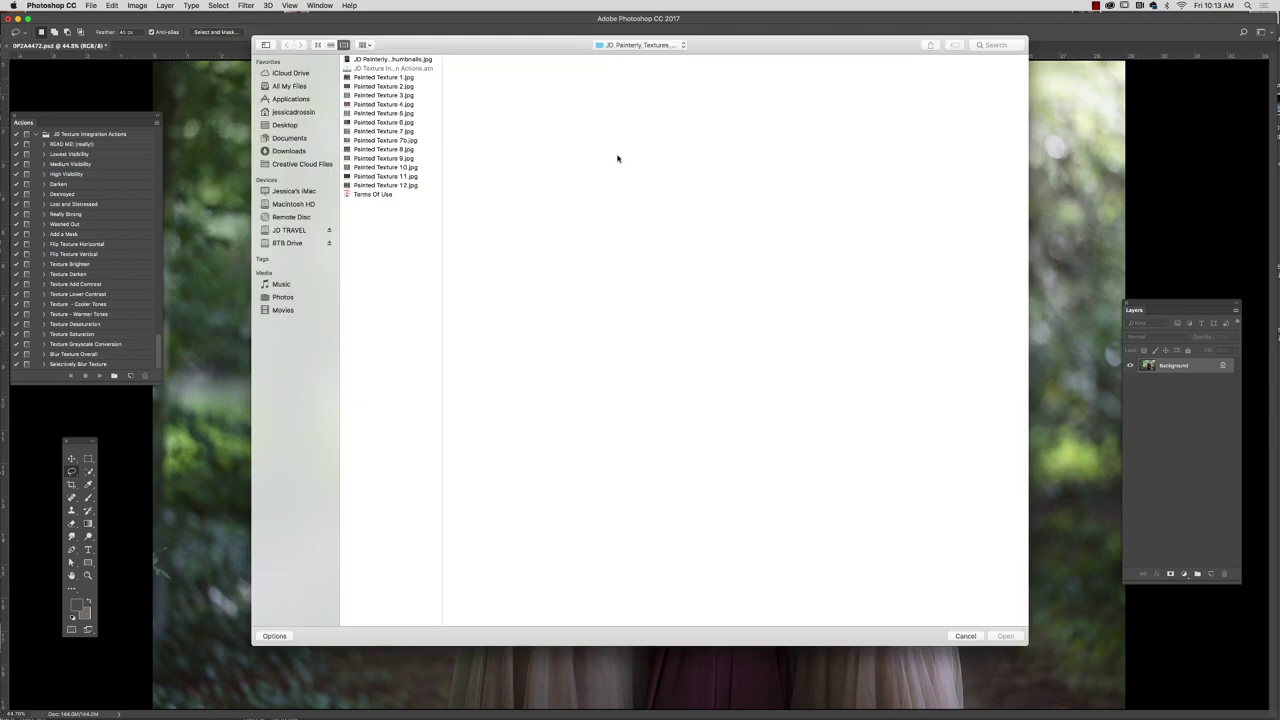
click(416, 60)
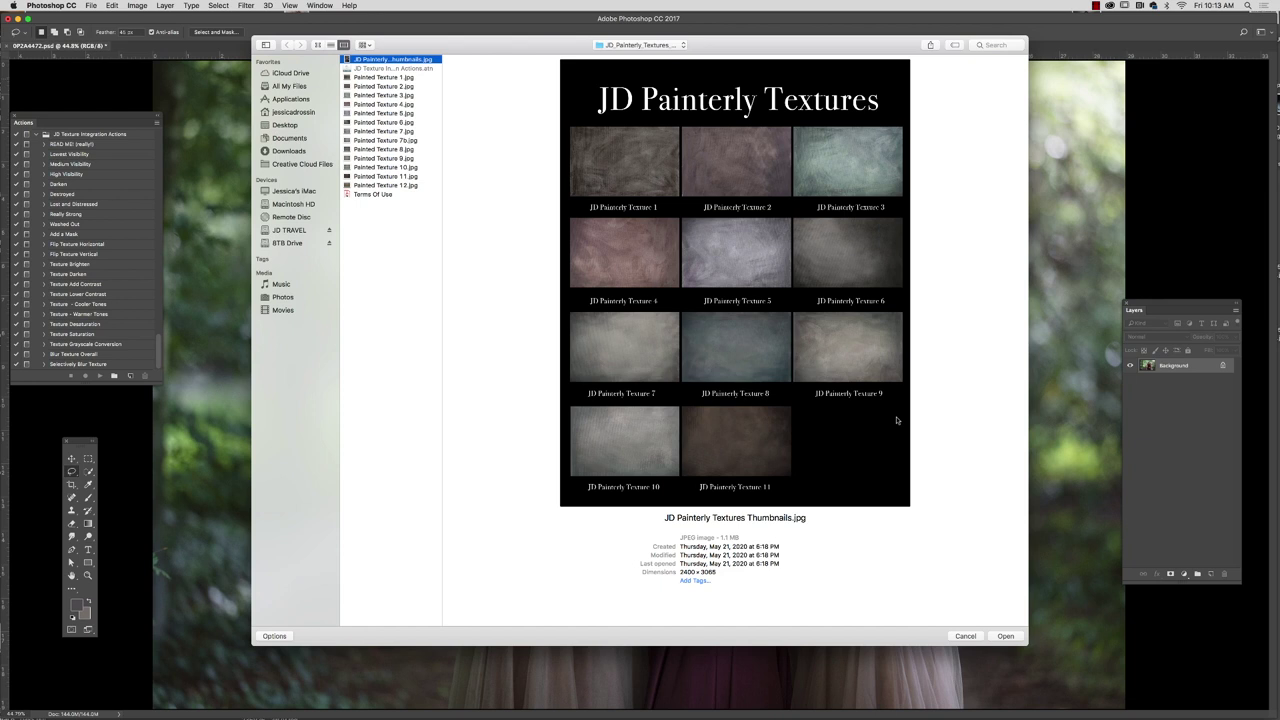
click(412, 187)
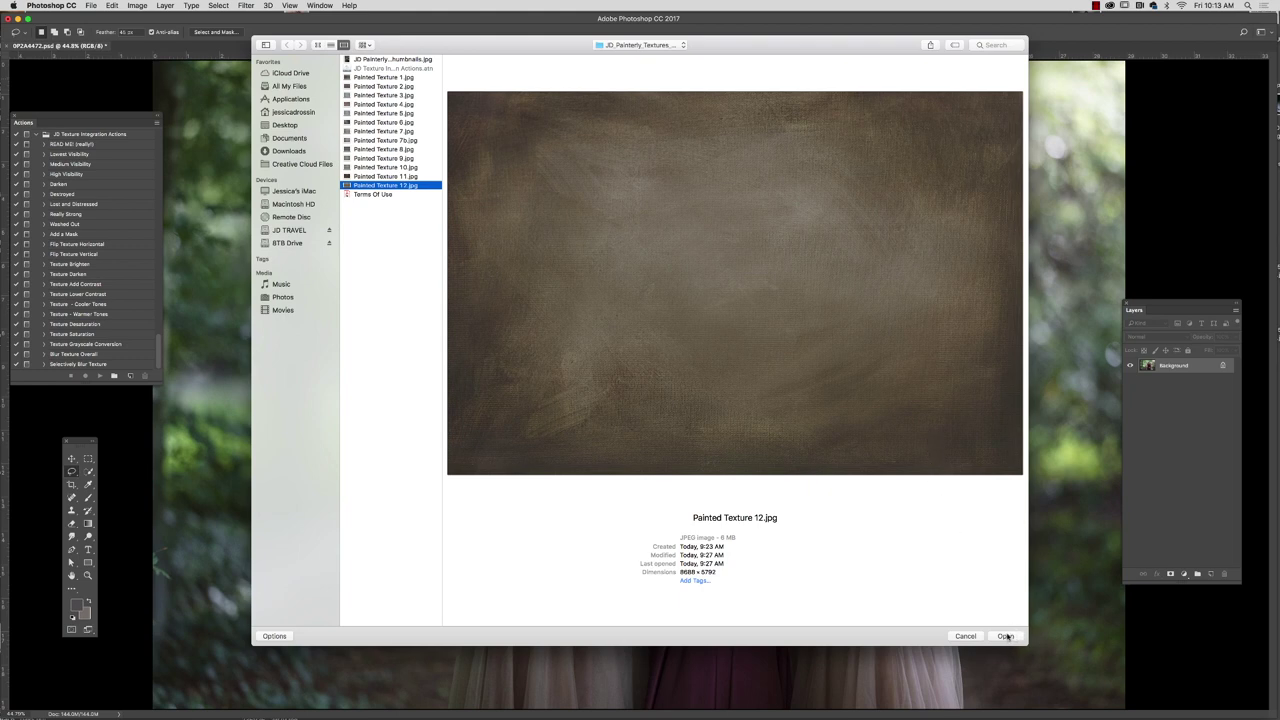
click(1006, 636)
Copy the entire Painted Texture 12 image and paste it into 0P2A4472.psd as a new layer
key(super+a)
key(super+c)
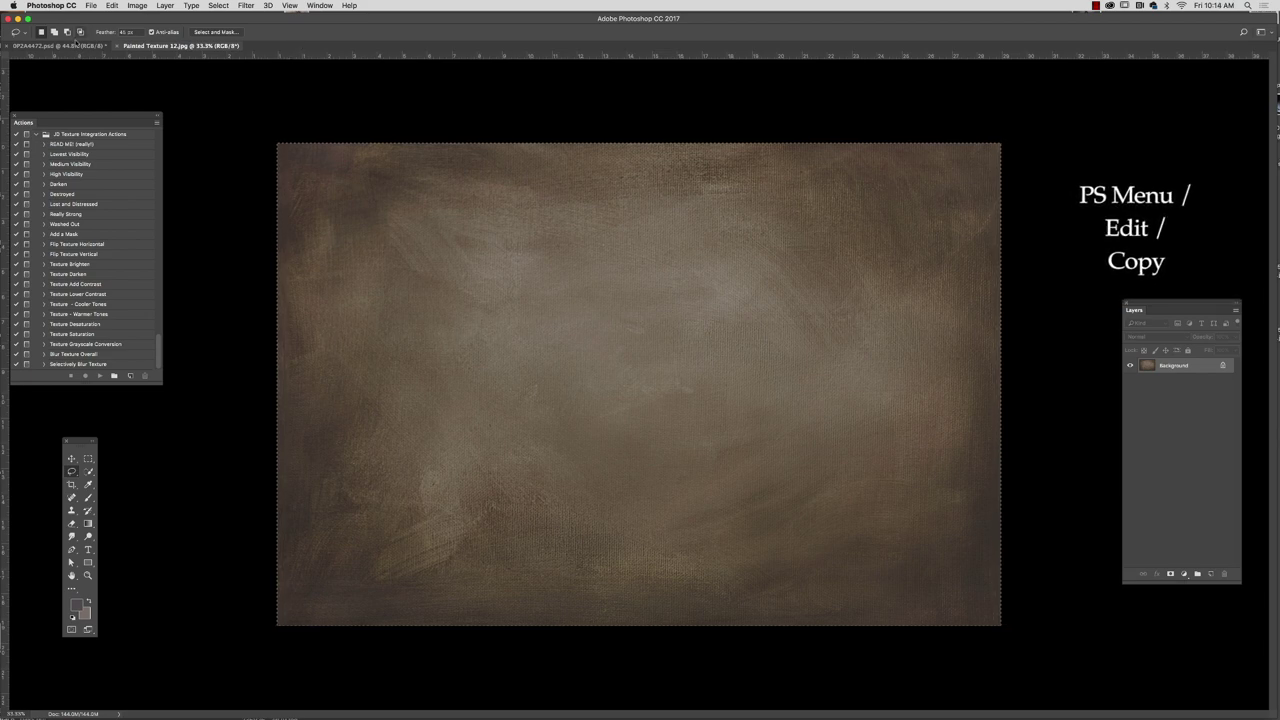
click(98, 46)
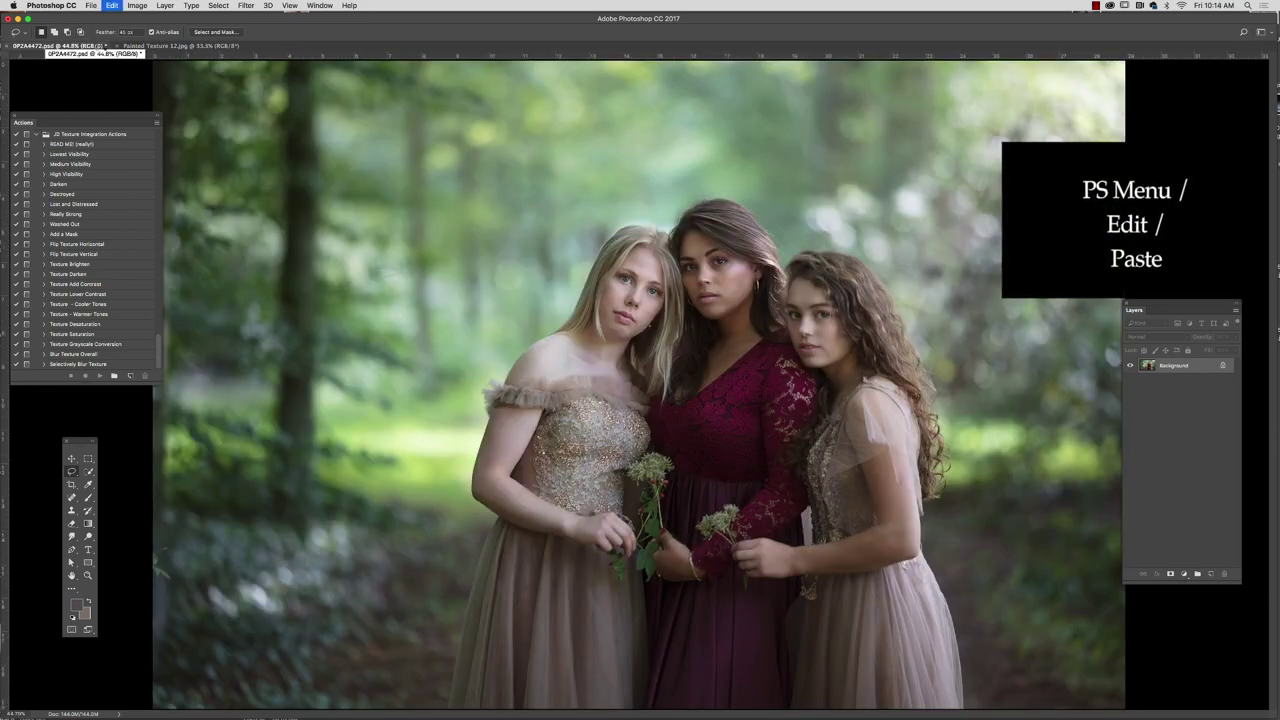
key(super+v)
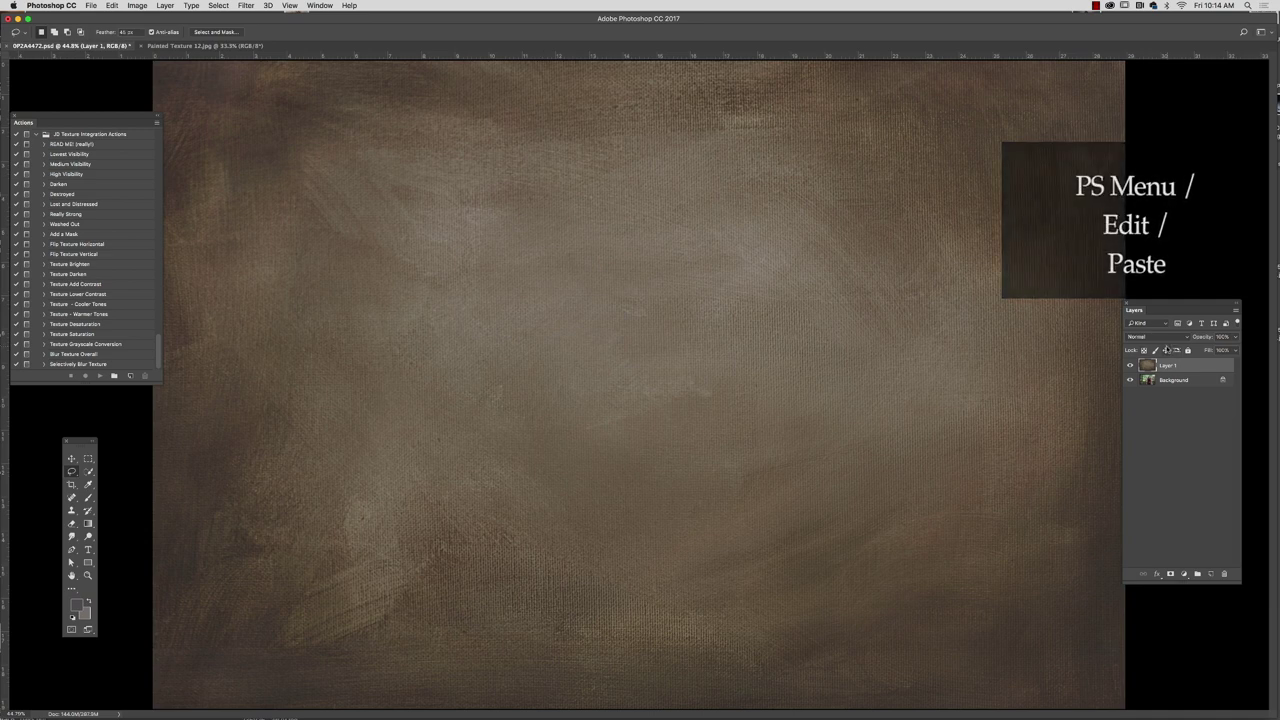
Run the JD Texture Integration 'Lowest Visibility' action to put Layer 1 in Soft Light
click(1154, 338)
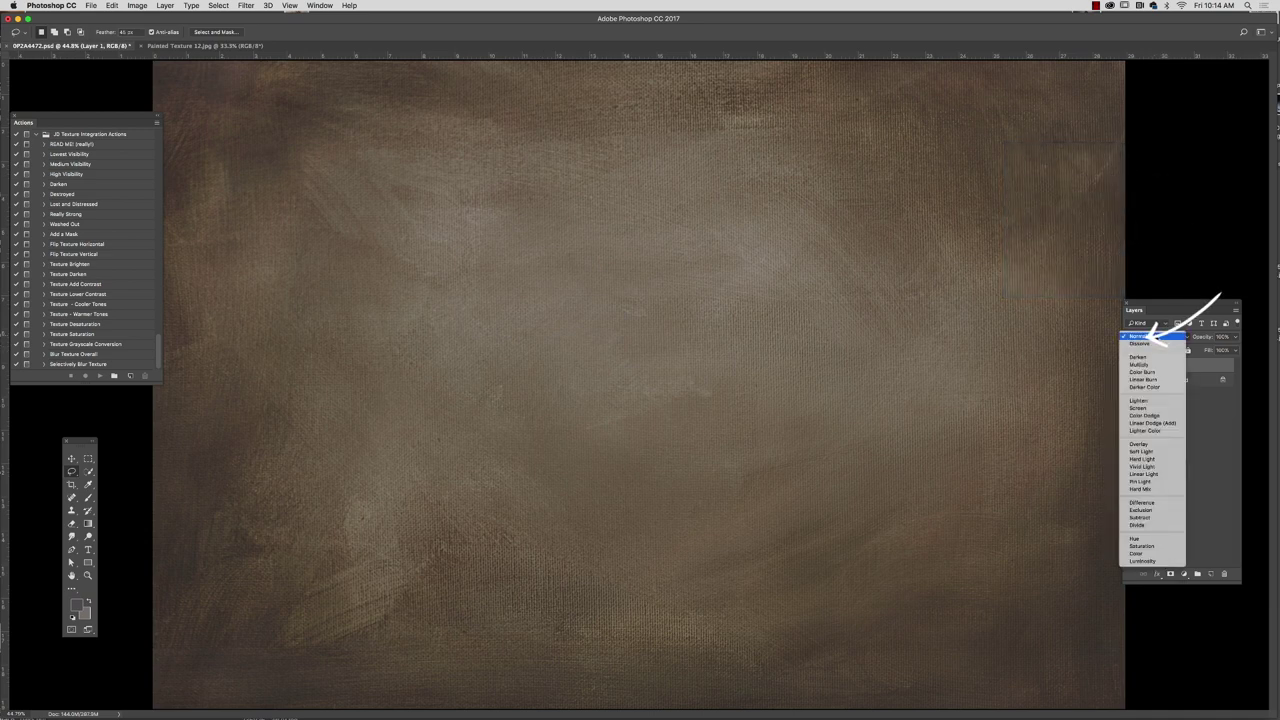
click(1145, 337)
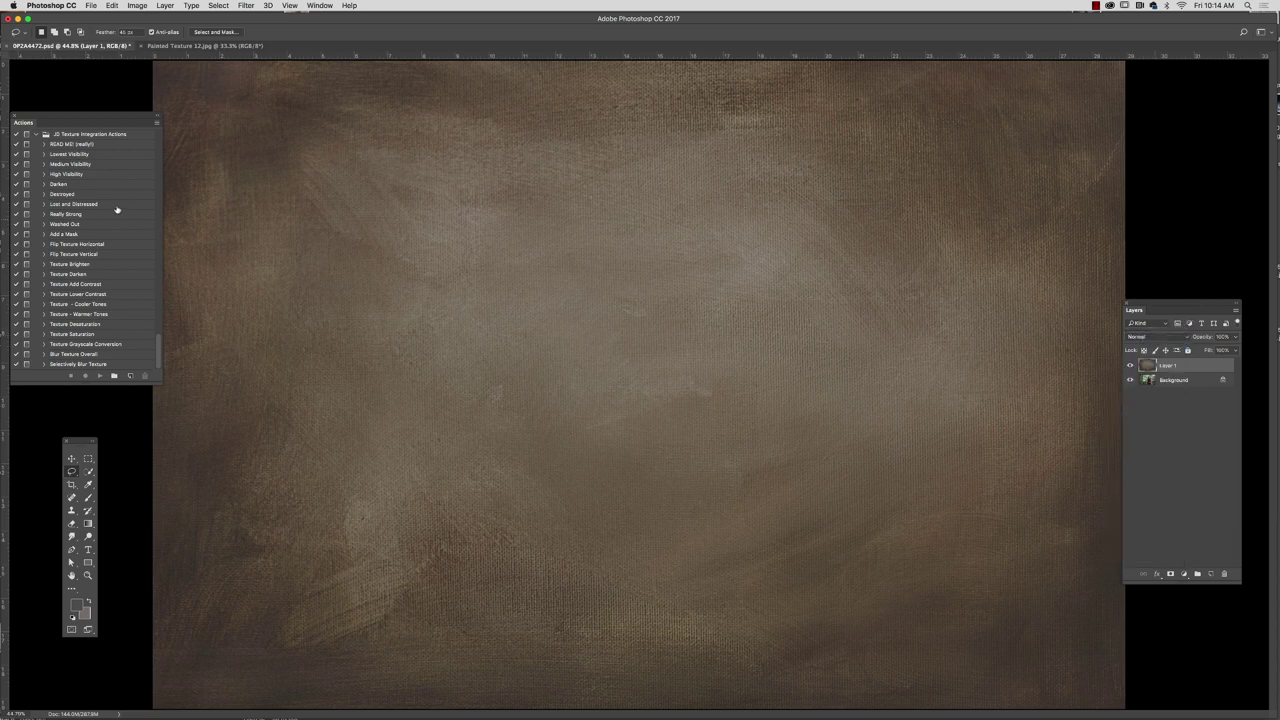
click(141, 137)
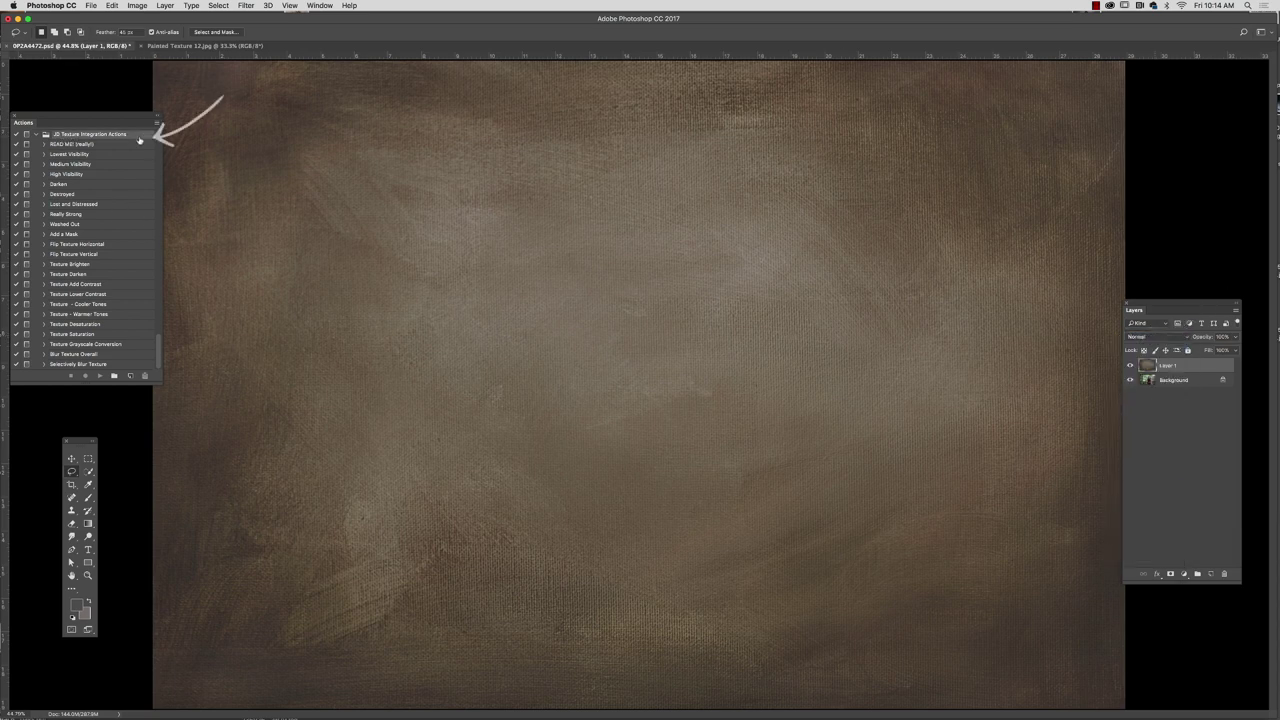
click(114, 155)
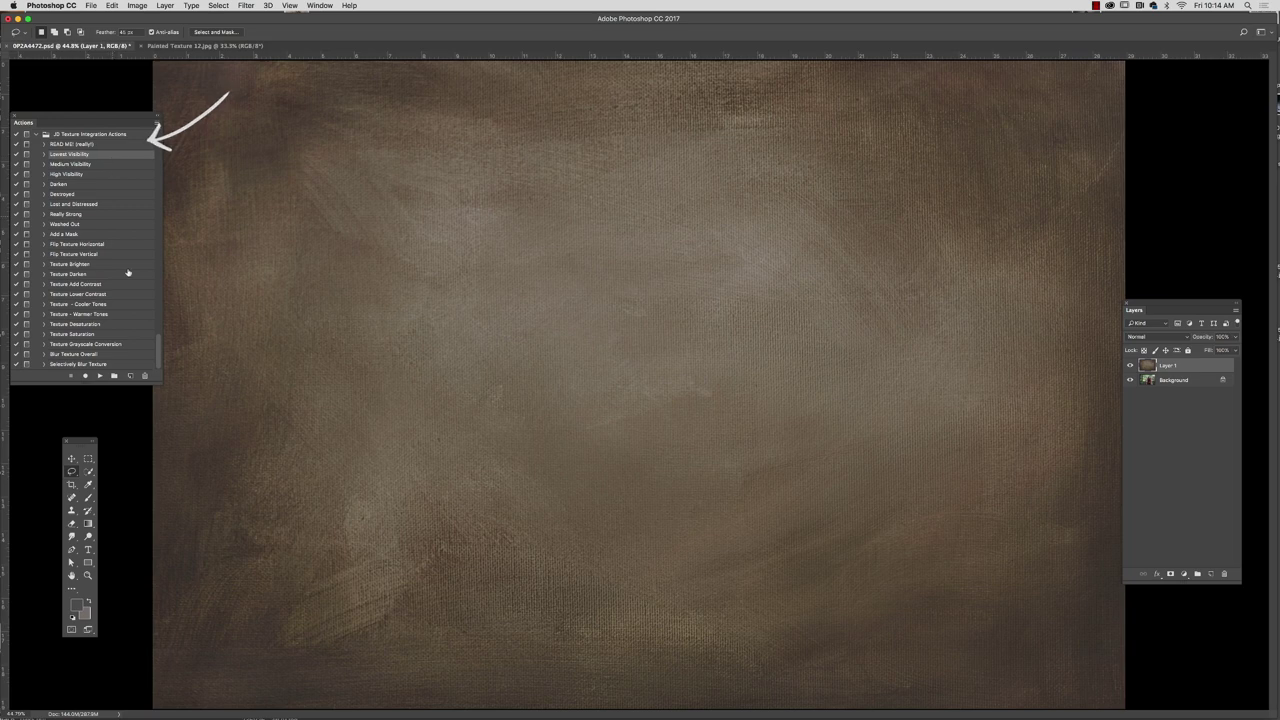
click(99, 375)
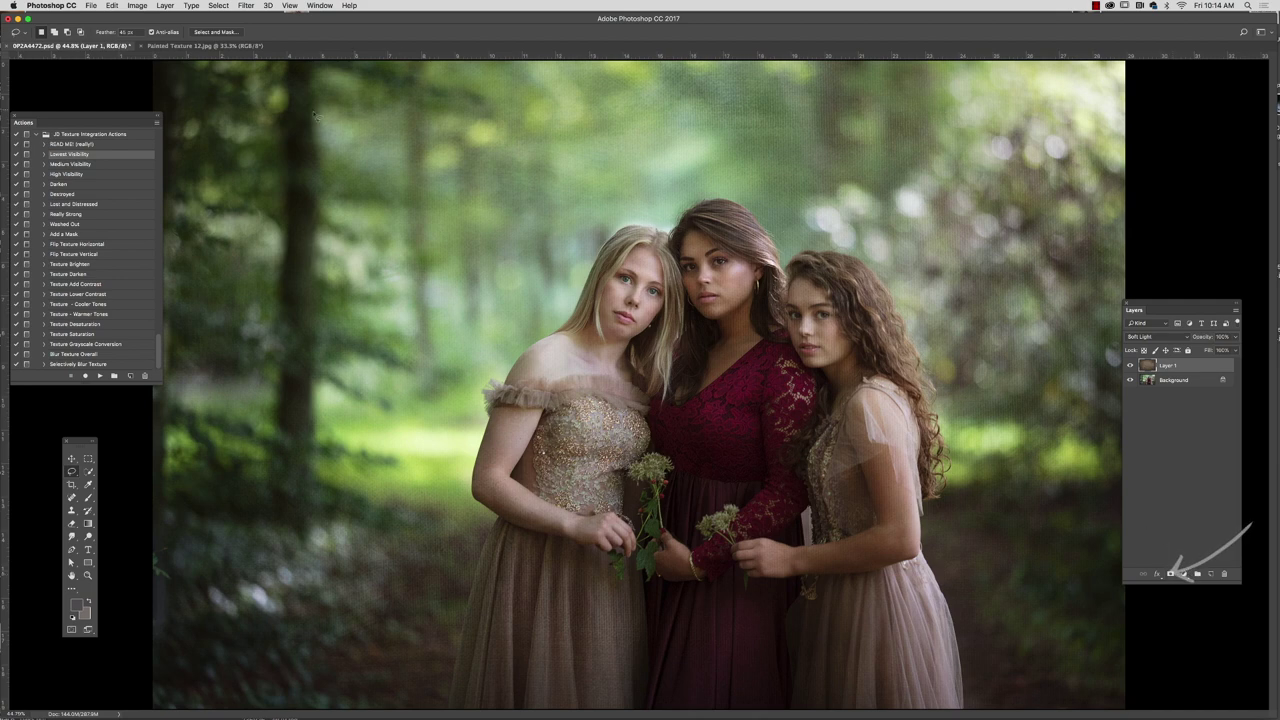
Run the Add a Mask action to give Layer 1 a white layer mask
click(70, 234)
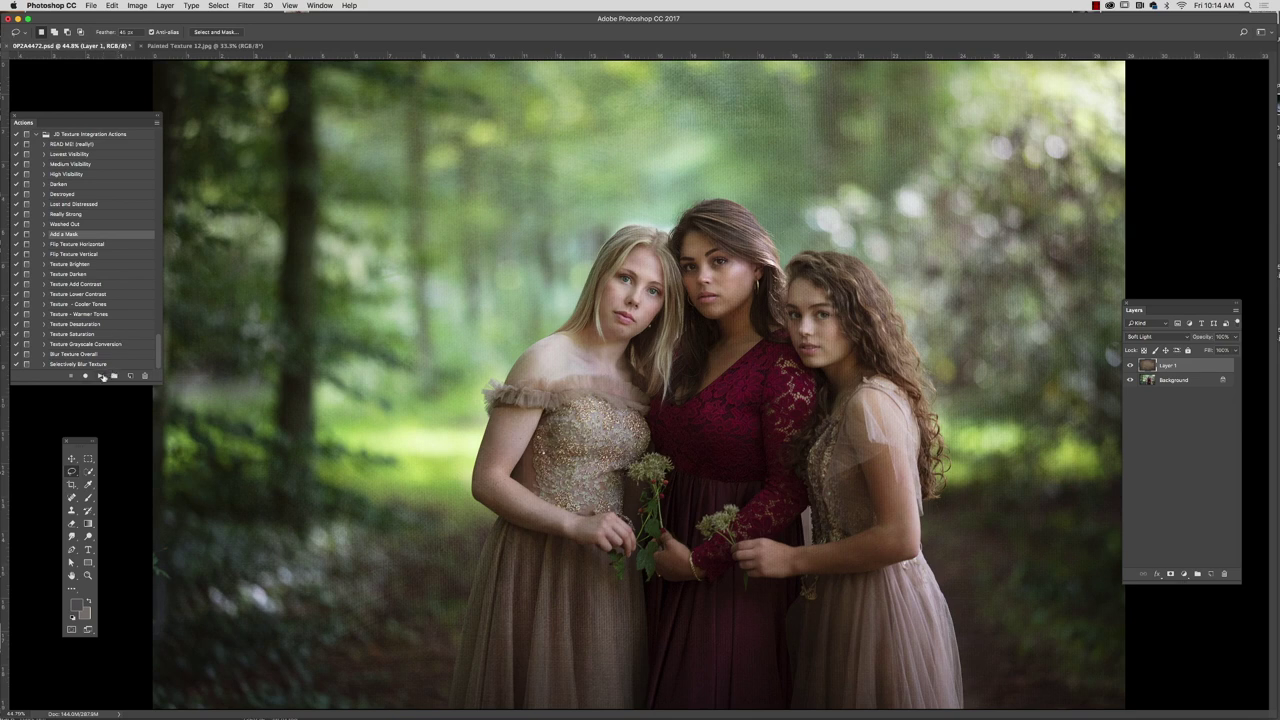
click(100, 376)
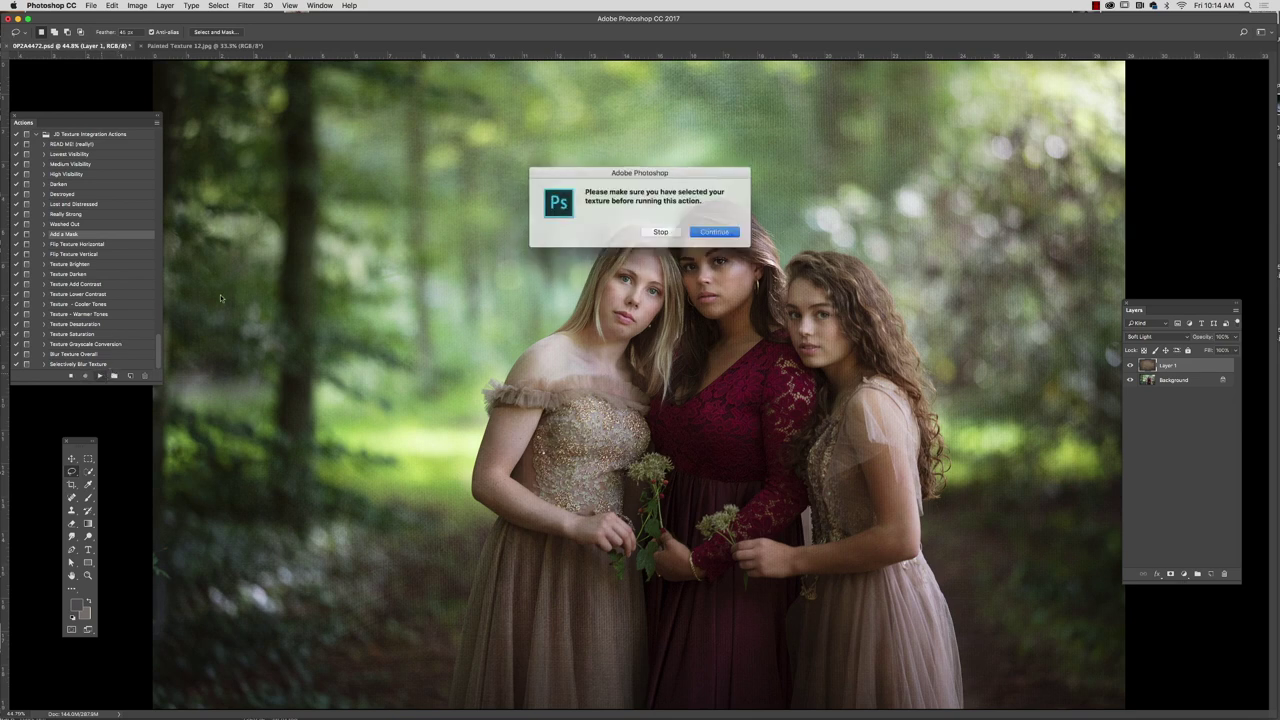
click(723, 231)
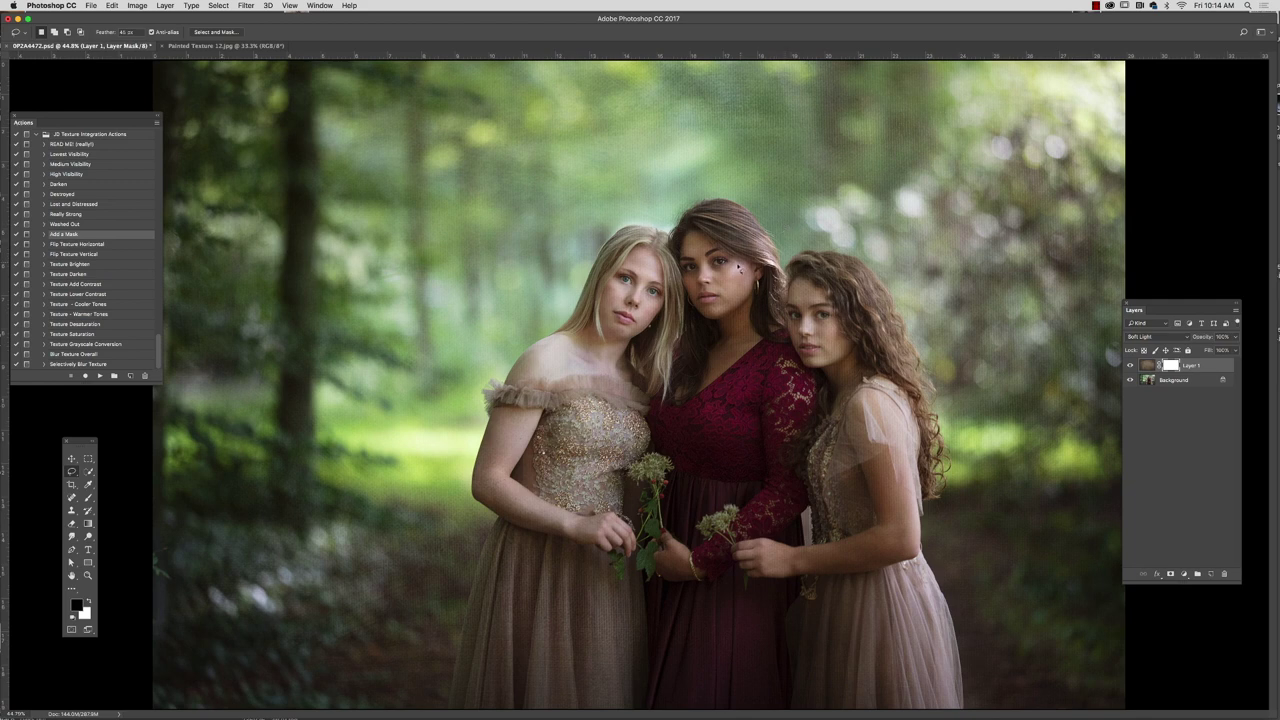
Zoom in on the three girls and target Layer 1's pixels rather than its mask
click(88, 575)
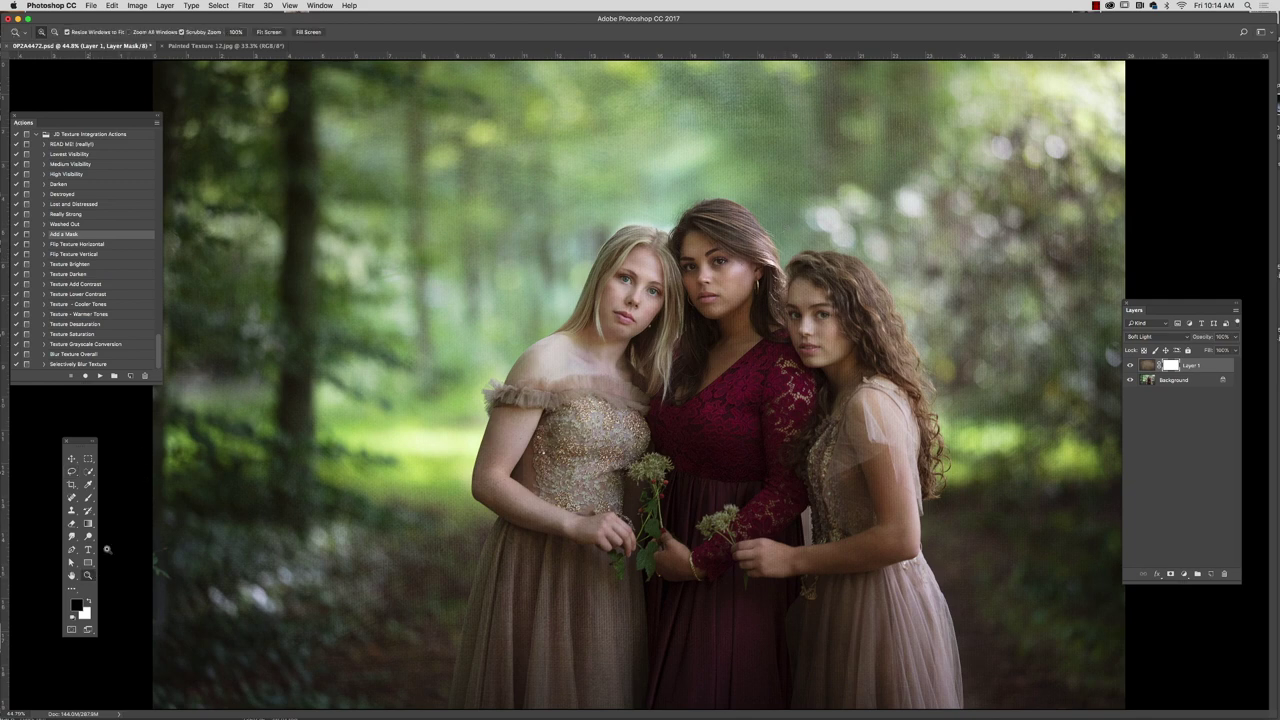
drag(741, 296, 745, 290)
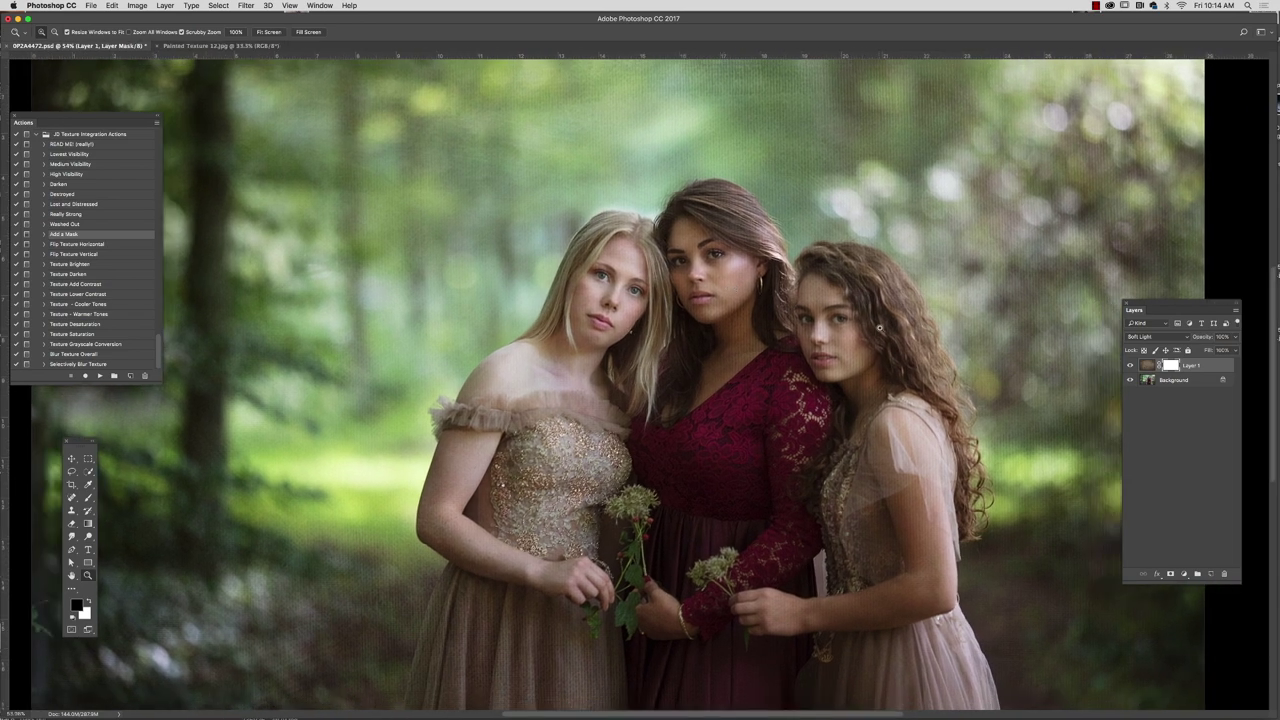
click(1148, 366)
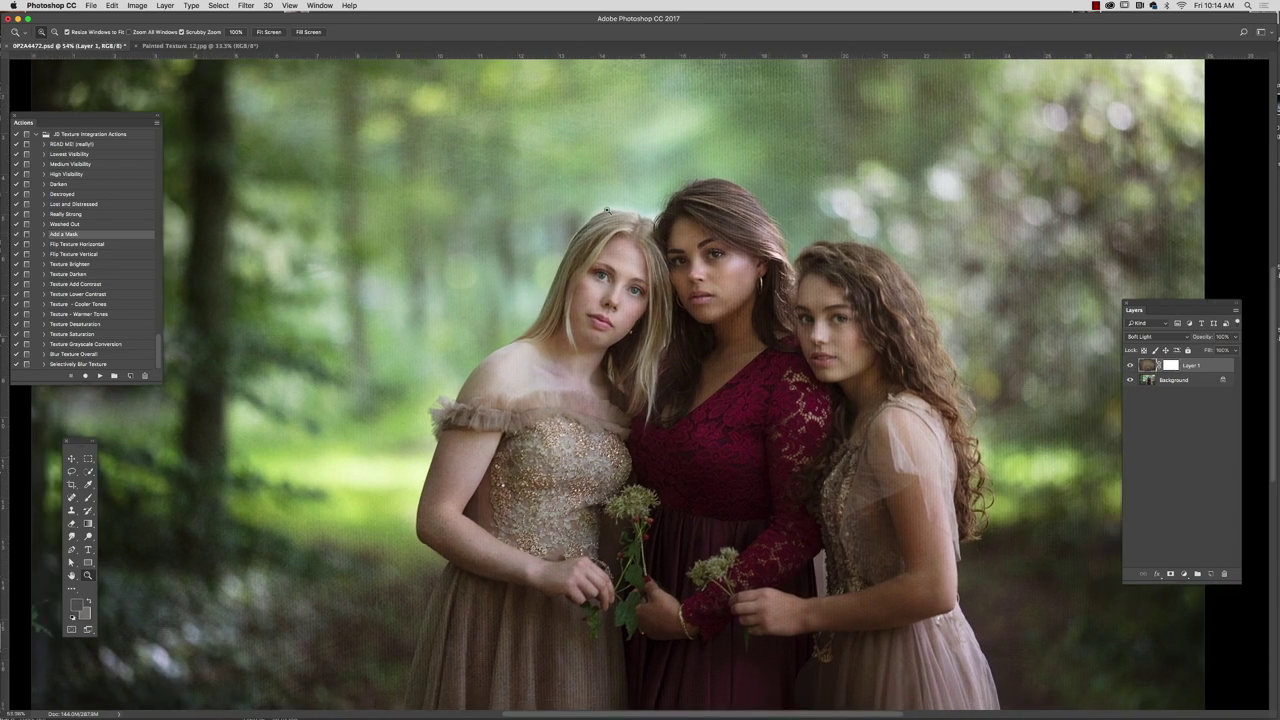
key(l)
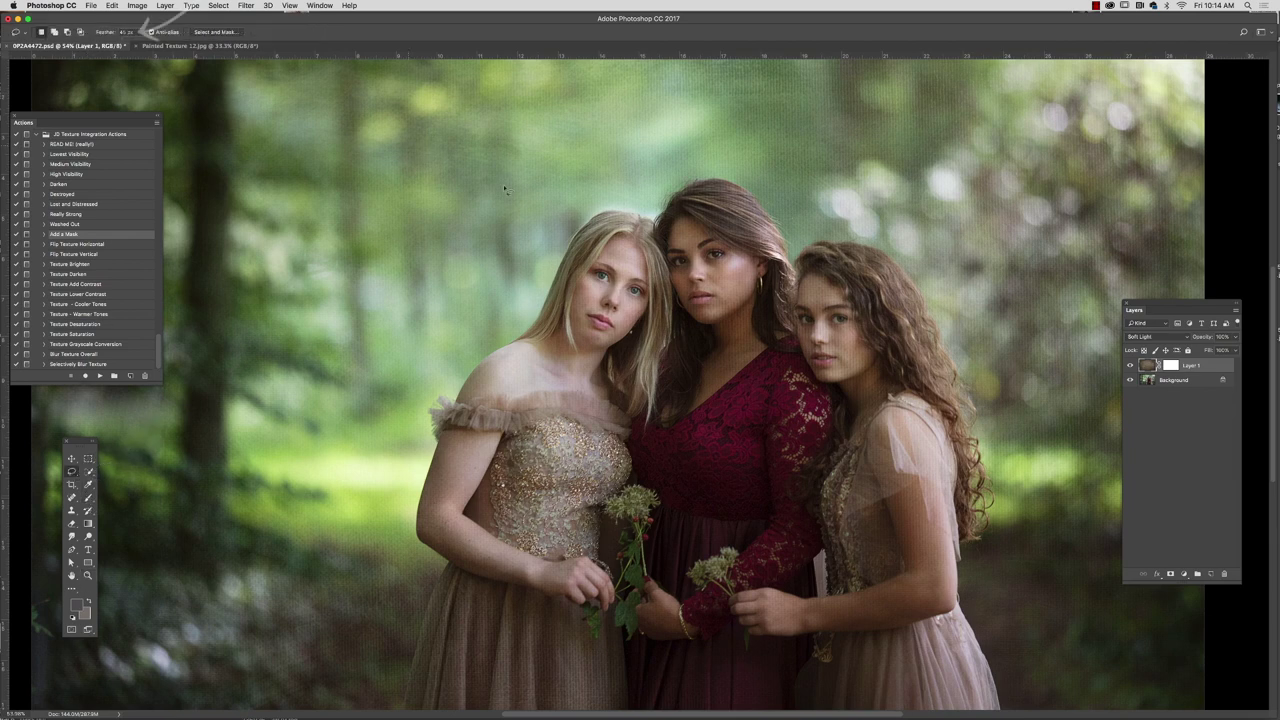
Lasso around the three girls and apply a Gaussian Blur to the texture inside
mouse_move(485, 362)
mouse_down()
mouse_move(428, 490)
mouse_move(440, 545)
mouse_move(615, 688)
mouse_move(846, 622)
mouse_up()
mouse_move(895, 560)
mouse_down()
mouse_move(890, 322)
mouse_move(846, 268)
mouse_move(780, 262)
mouse_move(690, 221)
mouse_up()
drag(702, 282, 692, 316)
click(245, 5)
mouse_move(250, 125)
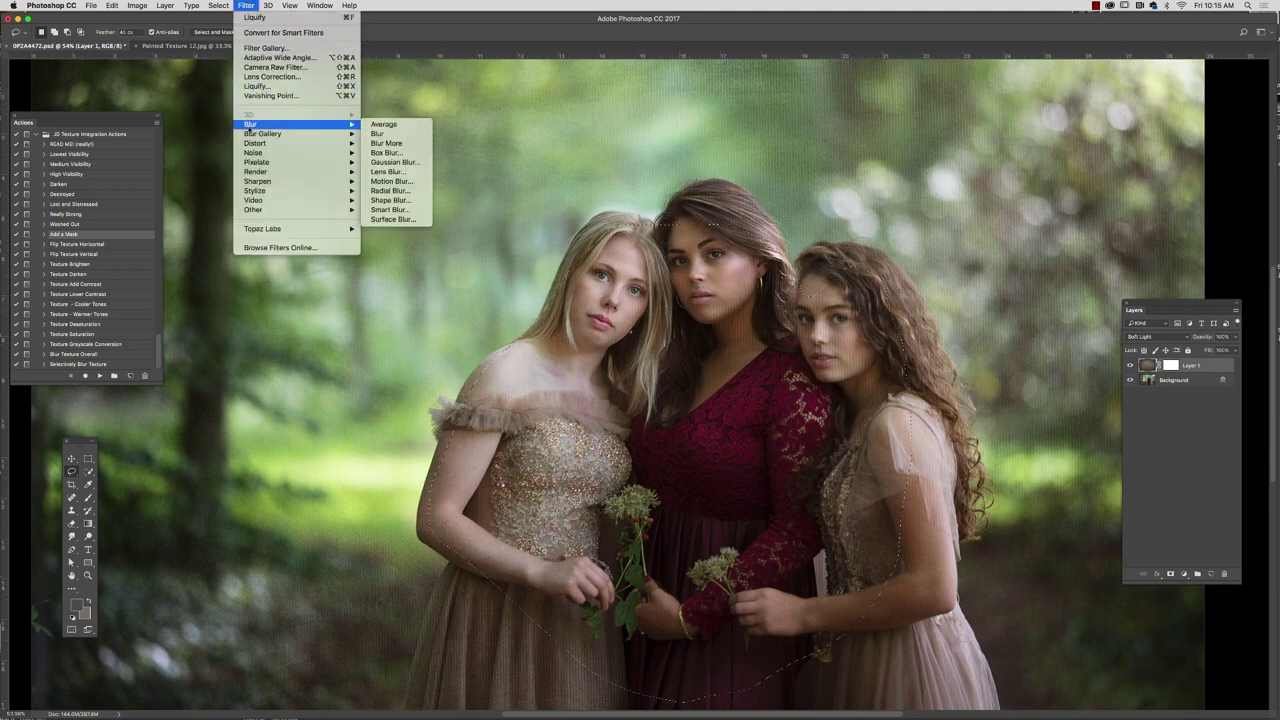
click(394, 162)
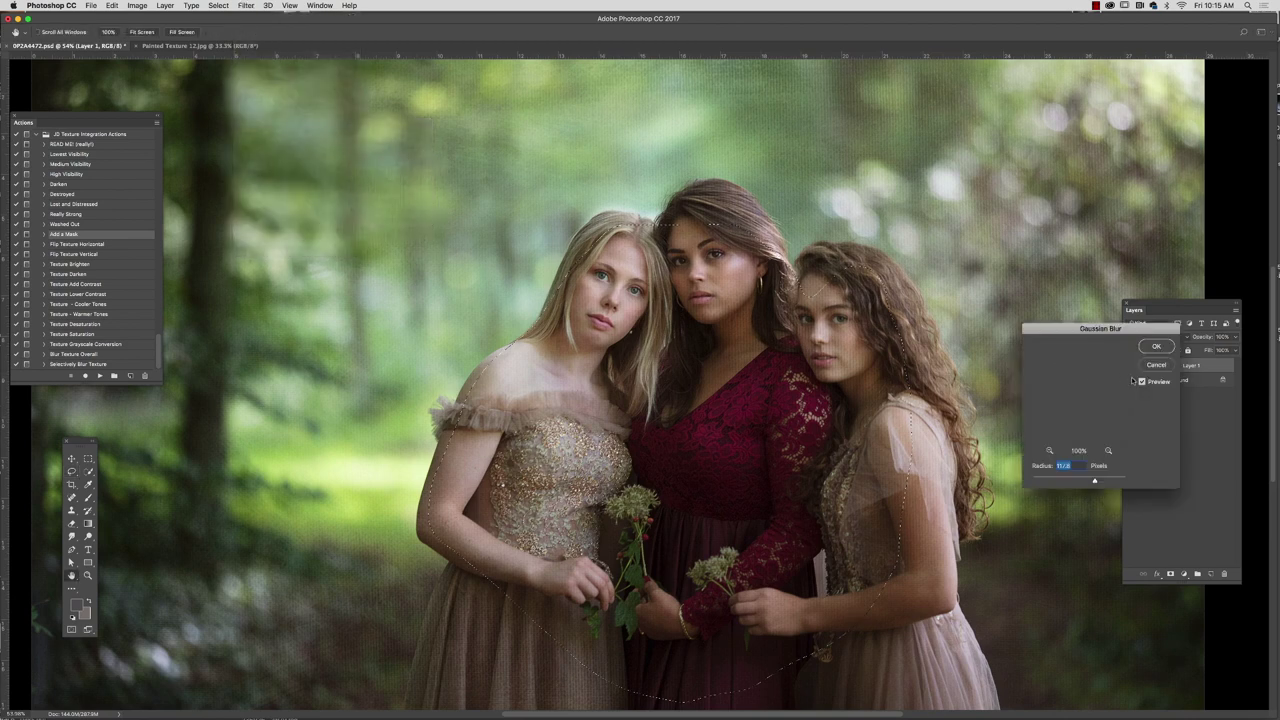
drag(1094, 482, 1083, 481)
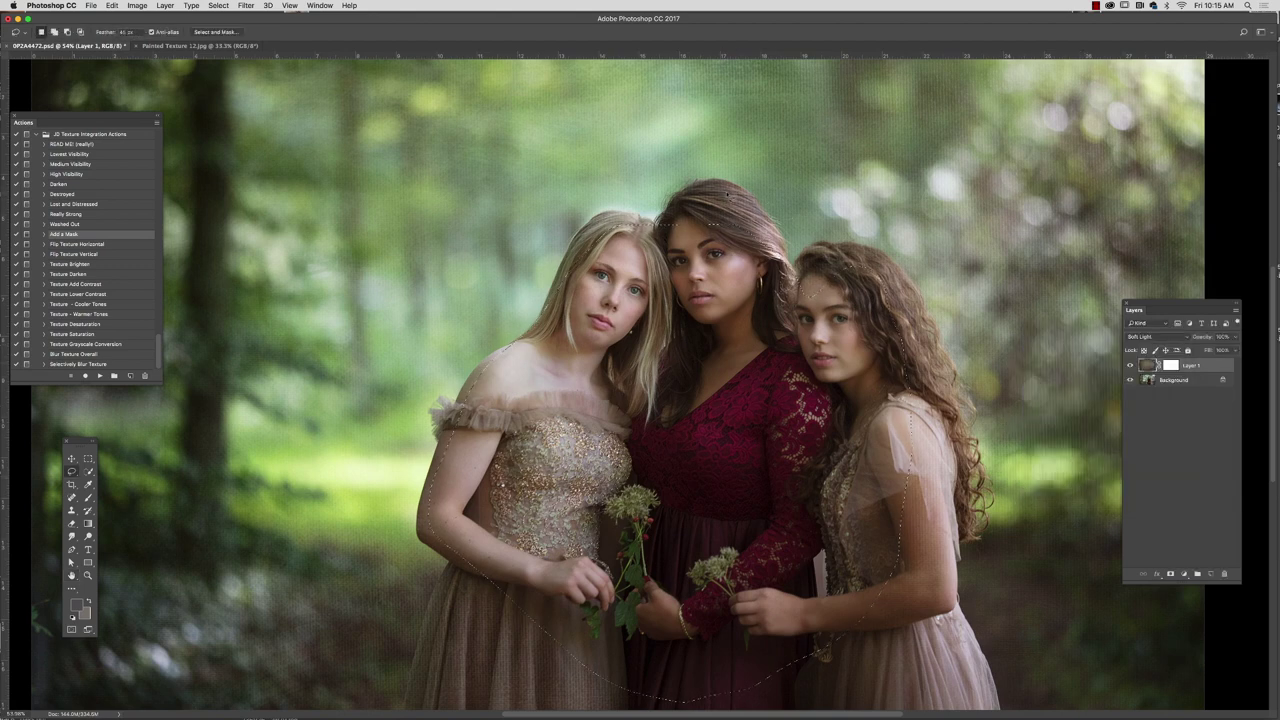
Lasso a larger area around the girls
scroll(727, 199, down, 1)
mouse_move(655, 178)
mouse_down()
mouse_move(566, 248)
mouse_move(430, 640)
mouse_move(958, 652)
mouse_move(430, 570)
mouse_move(440, 706)
mouse_move(980, 708)
mouse_move(940, 380)
mouse_up()
drag(760, 197, 656, 178)
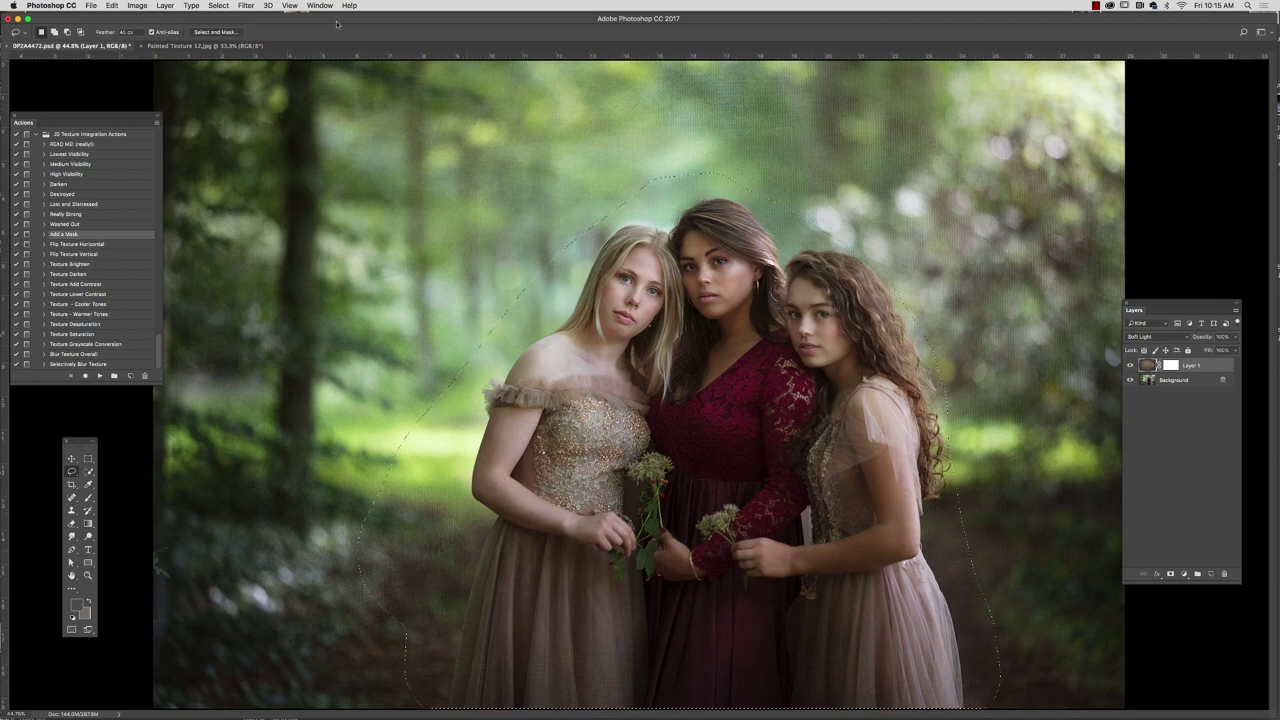
Apply a lower-radius Gaussian Blur to the wider selection, then lasso around the girls again
click(246, 5)
mouse_move(258, 124)
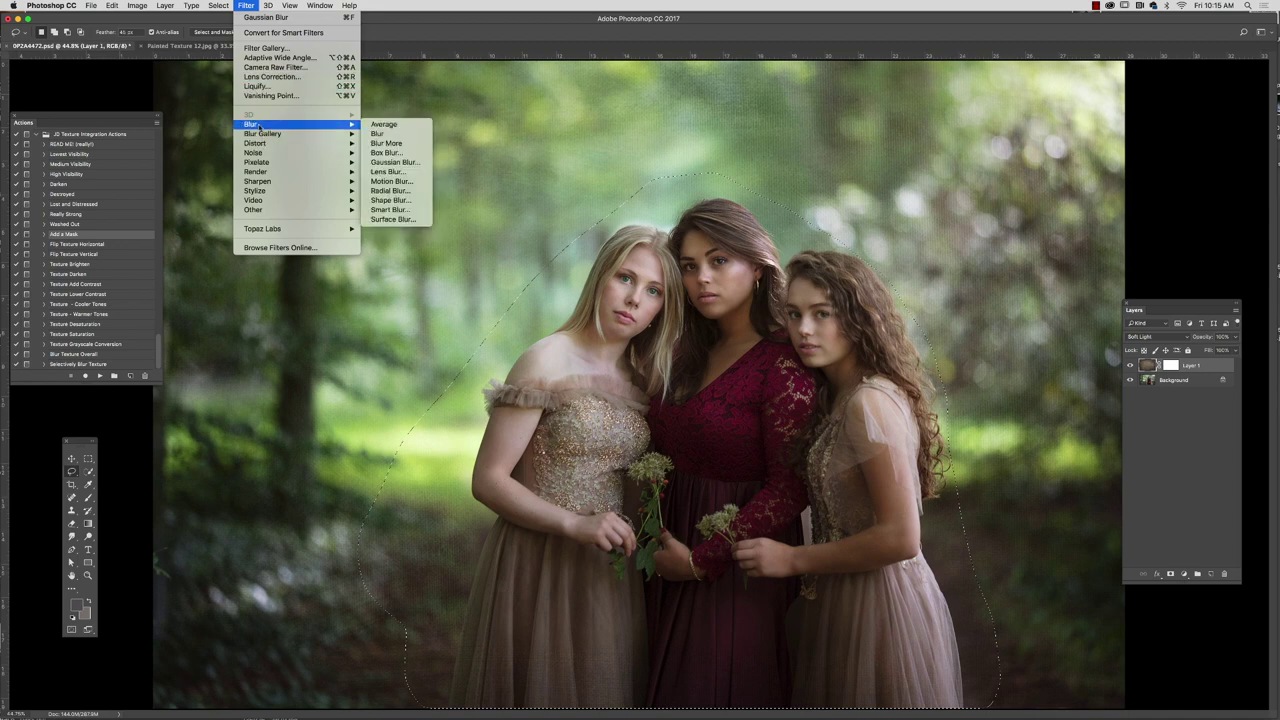
click(393, 162)
drag(1019, 483, 1065, 481)
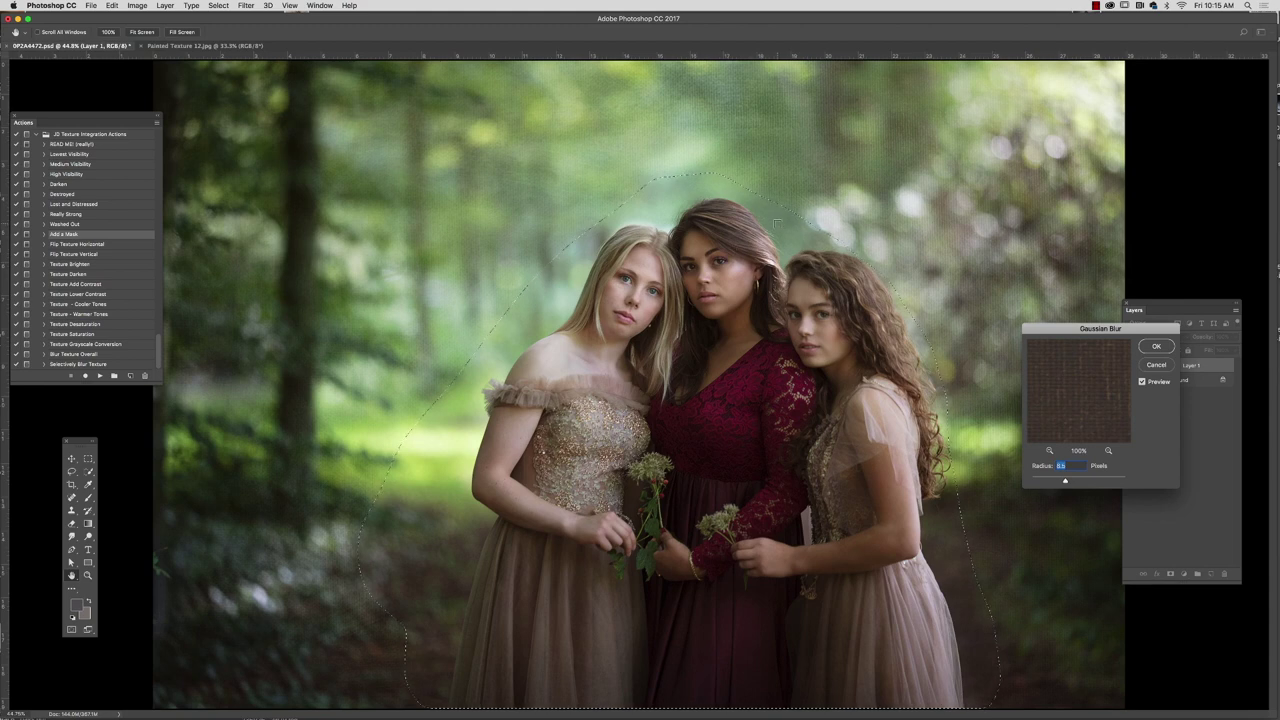
drag(1066, 481, 1057, 481)
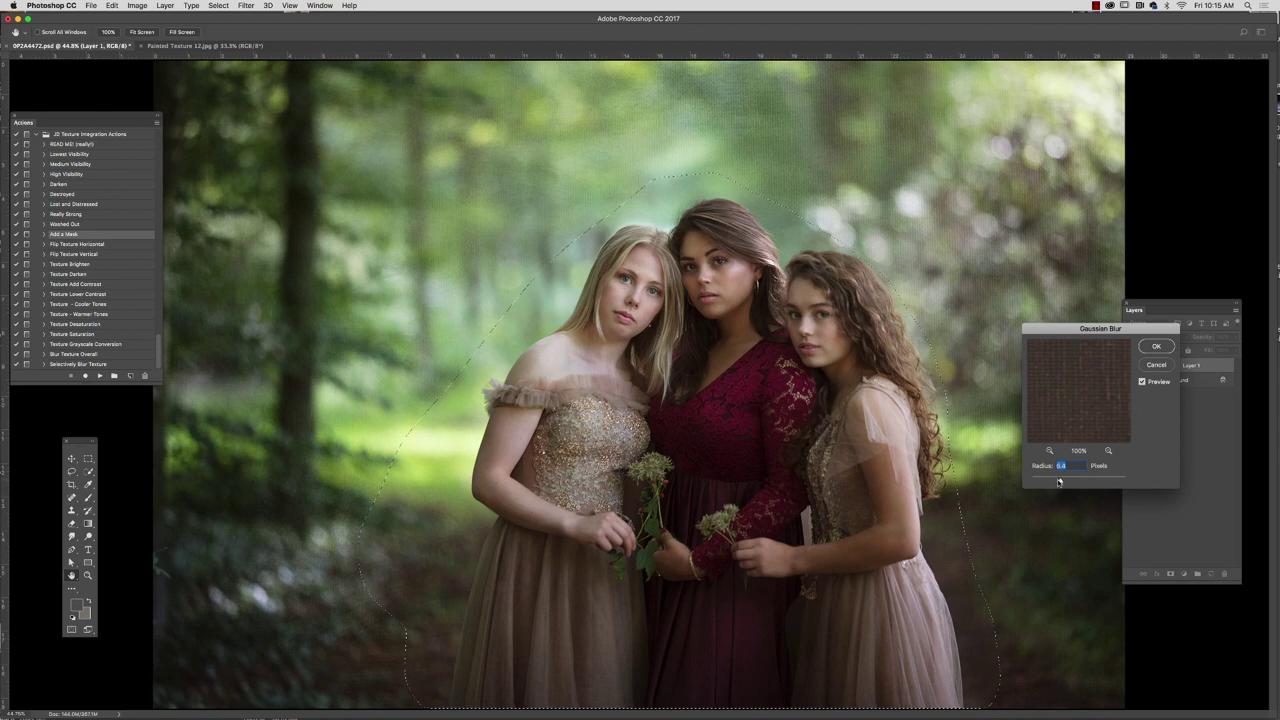
key(Return)
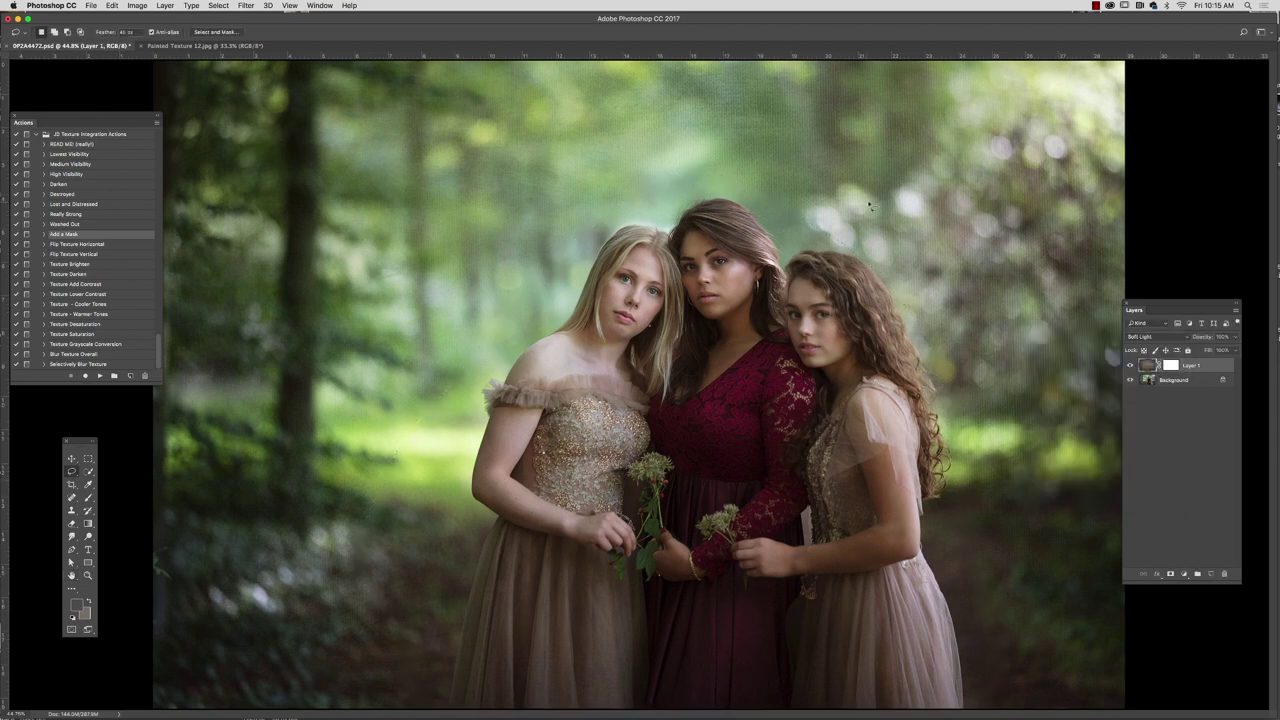
mouse_move(722, 138)
mouse_down()
mouse_move(573, 237)
mouse_move(513, 322)
mouse_move(480, 569)
mouse_move(697, 708)
mouse_move(881, 708)
mouse_move(926, 510)
mouse_move(990, 337)
mouse_up()
Redraw the lasso selection around the girls, then deselect it
click(246, 5)
click(869, 191)
mouse_move(916, 172)
mouse_down()
mouse_move(740, 133)
mouse_move(437, 426)
mouse_move(600, 672)
mouse_move(983, 481)
mouse_up()
click(246, 5)
click(425, 367)
mouse_move(412, 556)
mouse_down()
mouse_move(404, 652)
mouse_move(416, 695)
mouse_move(453, 708)
mouse_move(850, 709)
mouse_move(1058, 605)
mouse_move(974, 478)
mouse_move(408, 442)
mouse_up()
click(246, 5)
click(250, 18)
key(super+d)
Set Layer 1 to Normal, blur its central area with a ~62 Gaussian radius, and compare visibility
click(1155, 337)
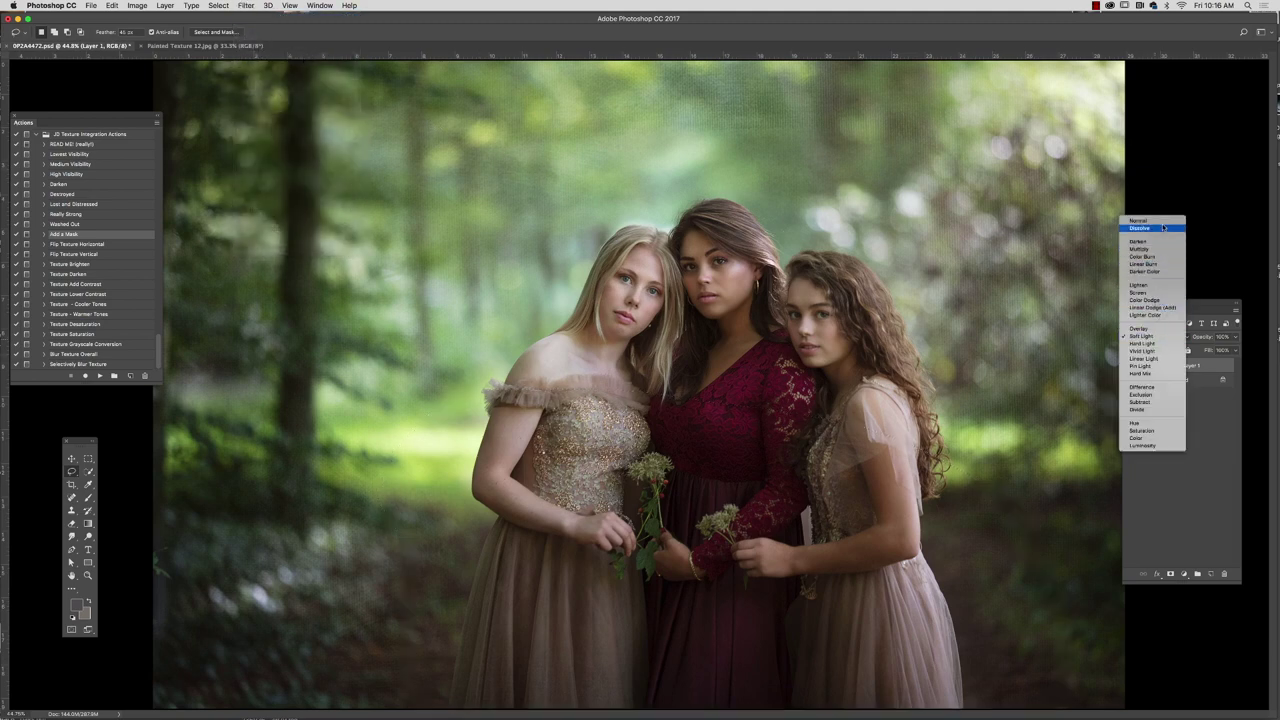
click(1166, 221)
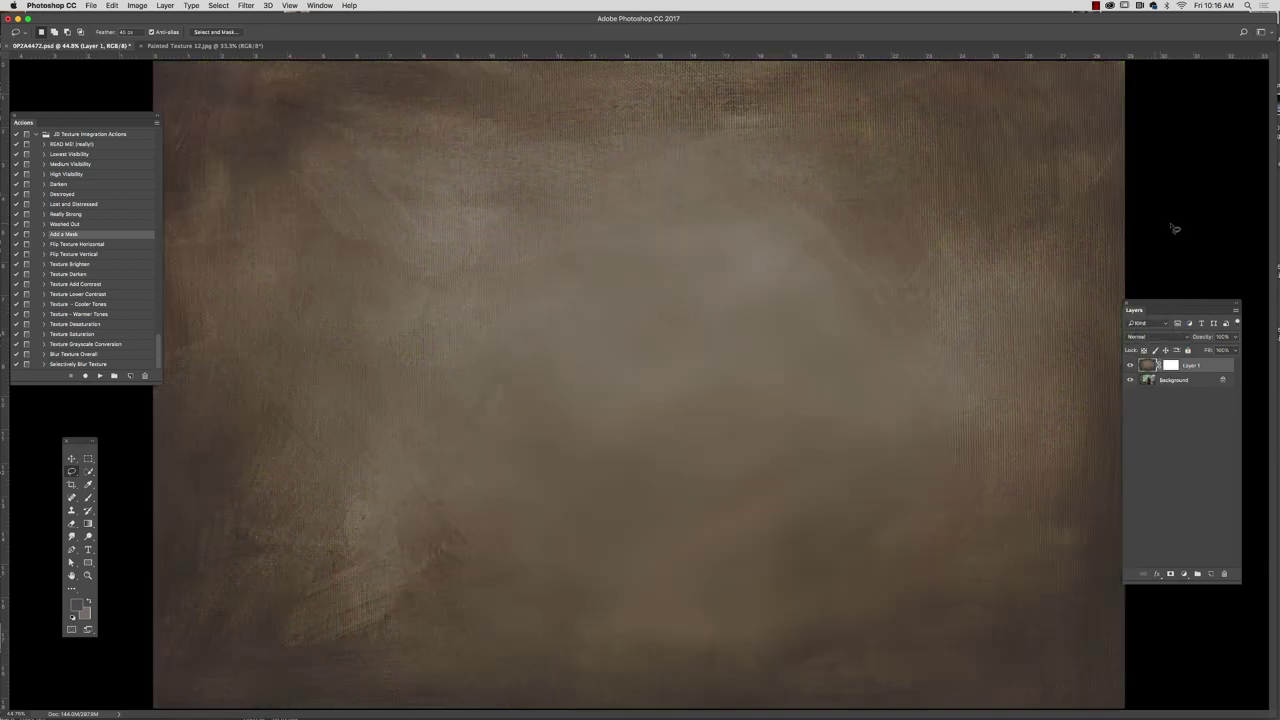
mouse_move(704, 153)
mouse_down()
mouse_move(630, 185)
mouse_move(420, 650)
mouse_move(800, 712)
mouse_move(970, 431)
mouse_move(857, 228)
mouse_move(708, 155)
mouse_up()
click(245, 5)
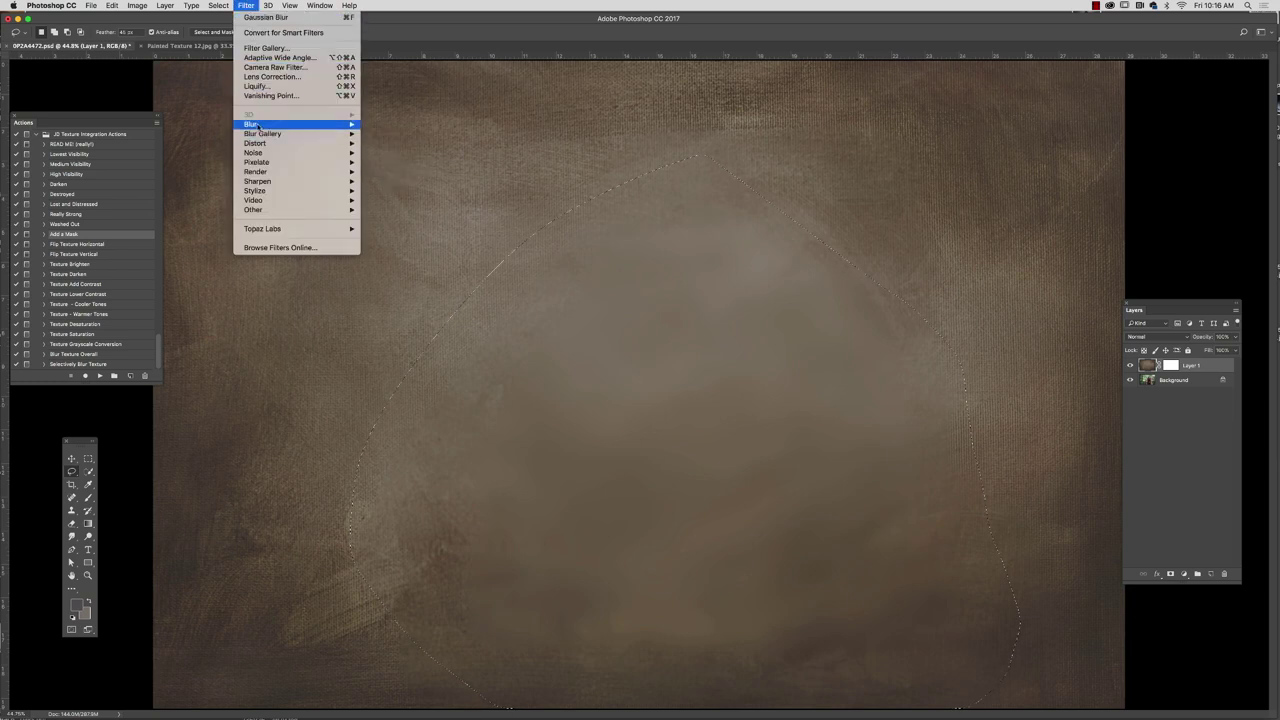
click(408, 163)
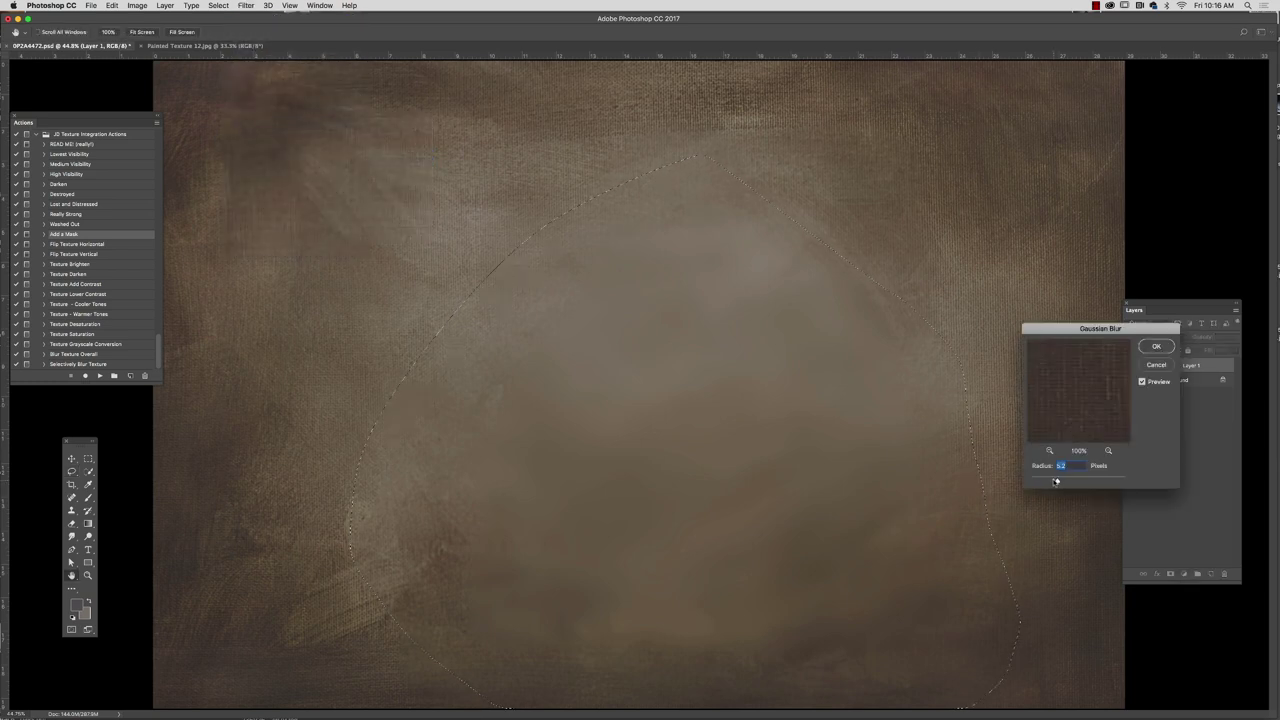
click(1173, 349)
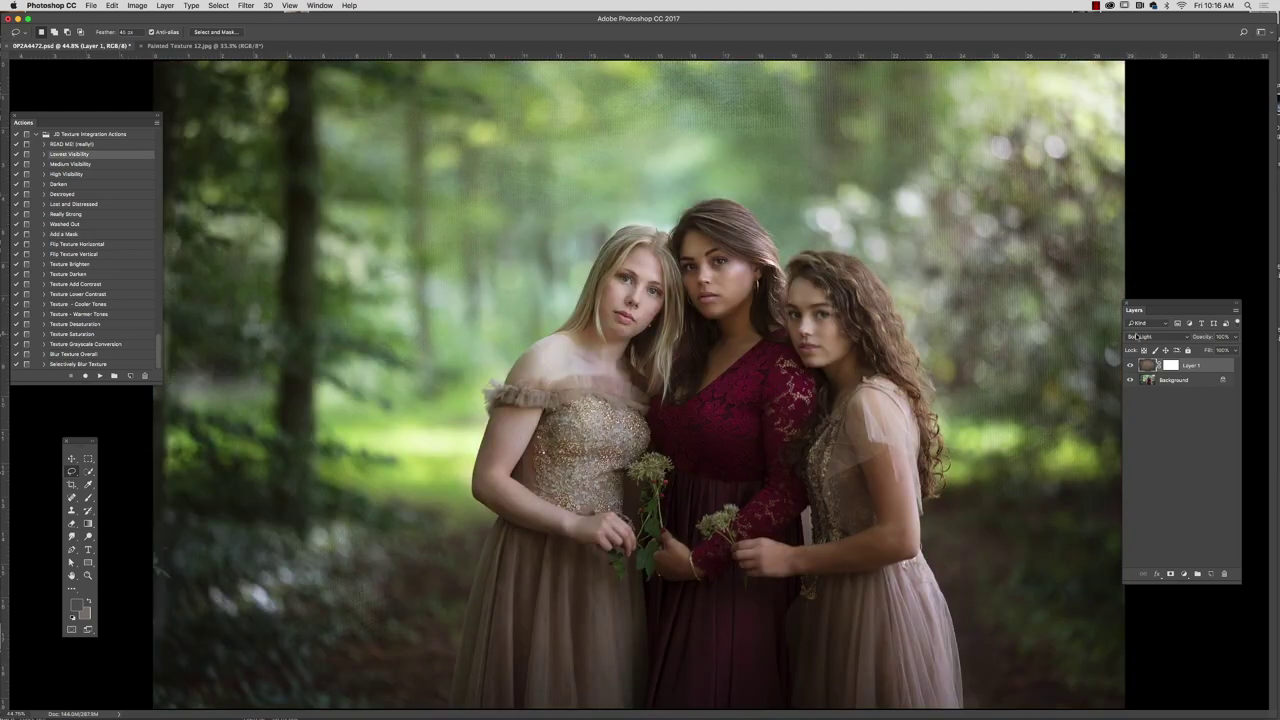
click(1130, 366)
click(1130, 366)
Open Painted Texture 11.jpg as a separate document
click(91, 5)
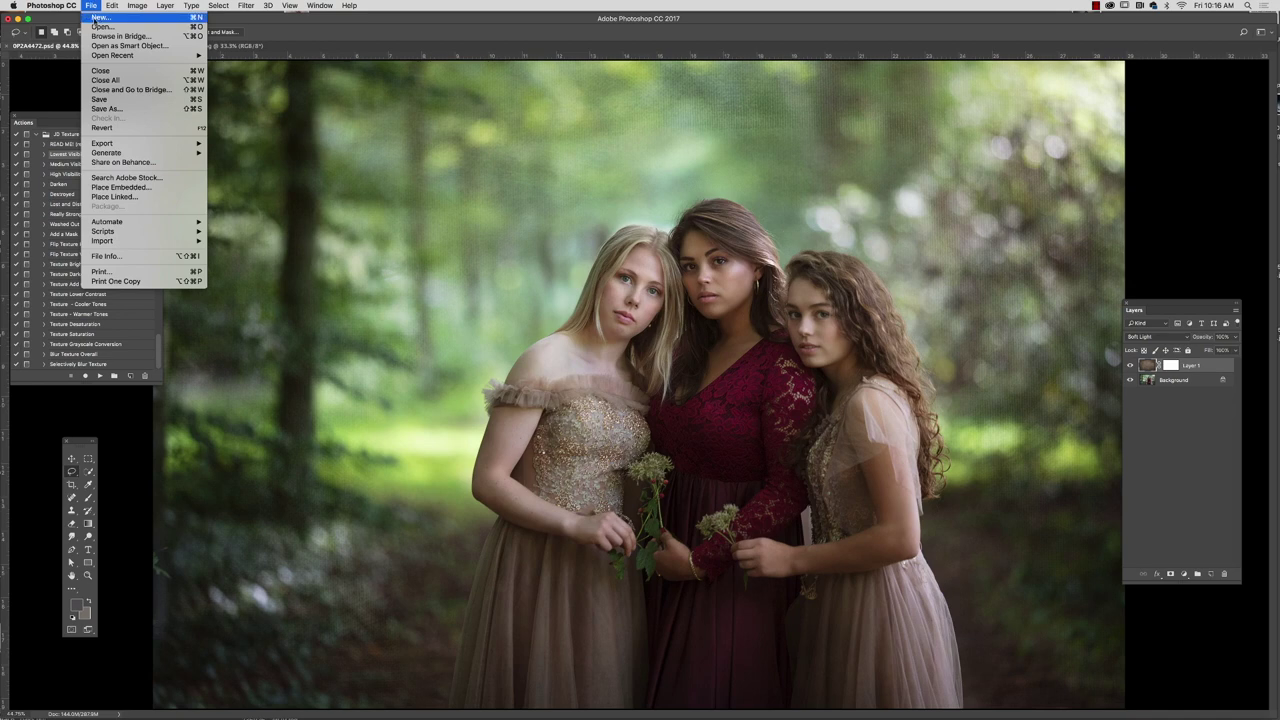
click(100, 32)
click(1014, 637)
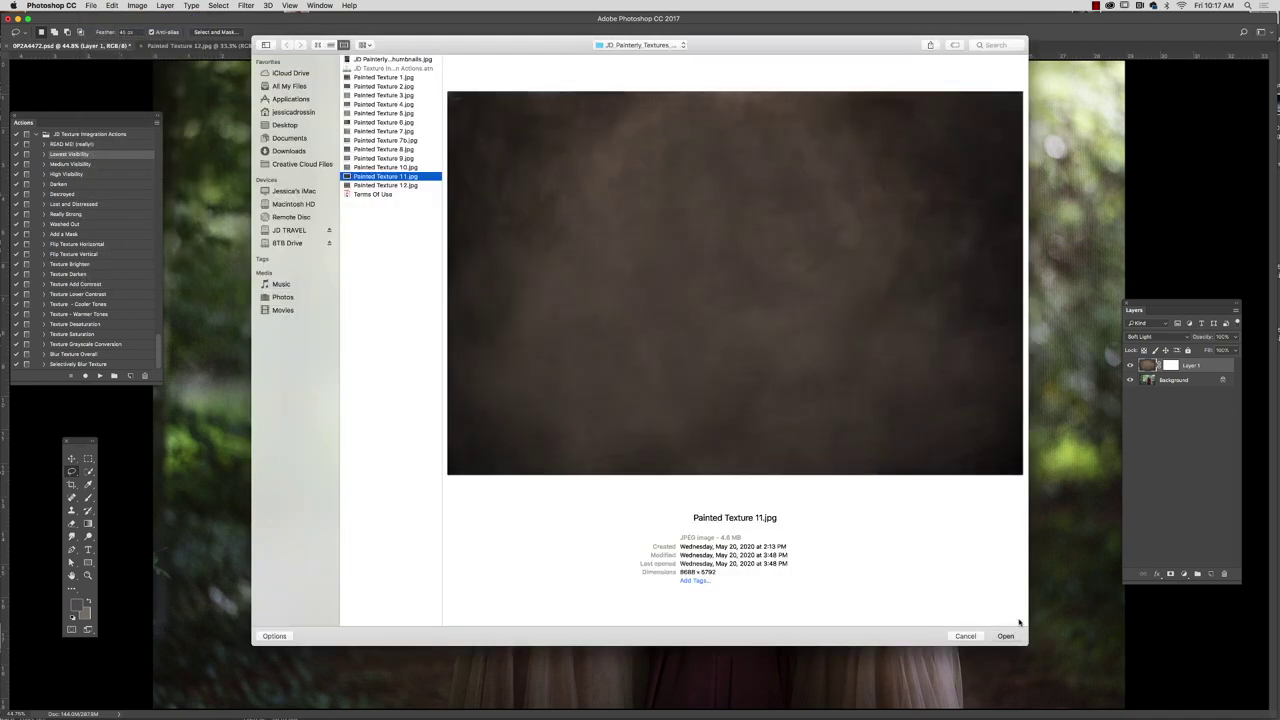
Copy the whole texture and paste it into the portrait PSD as Layer 2
key(super+a)
key(super+c)
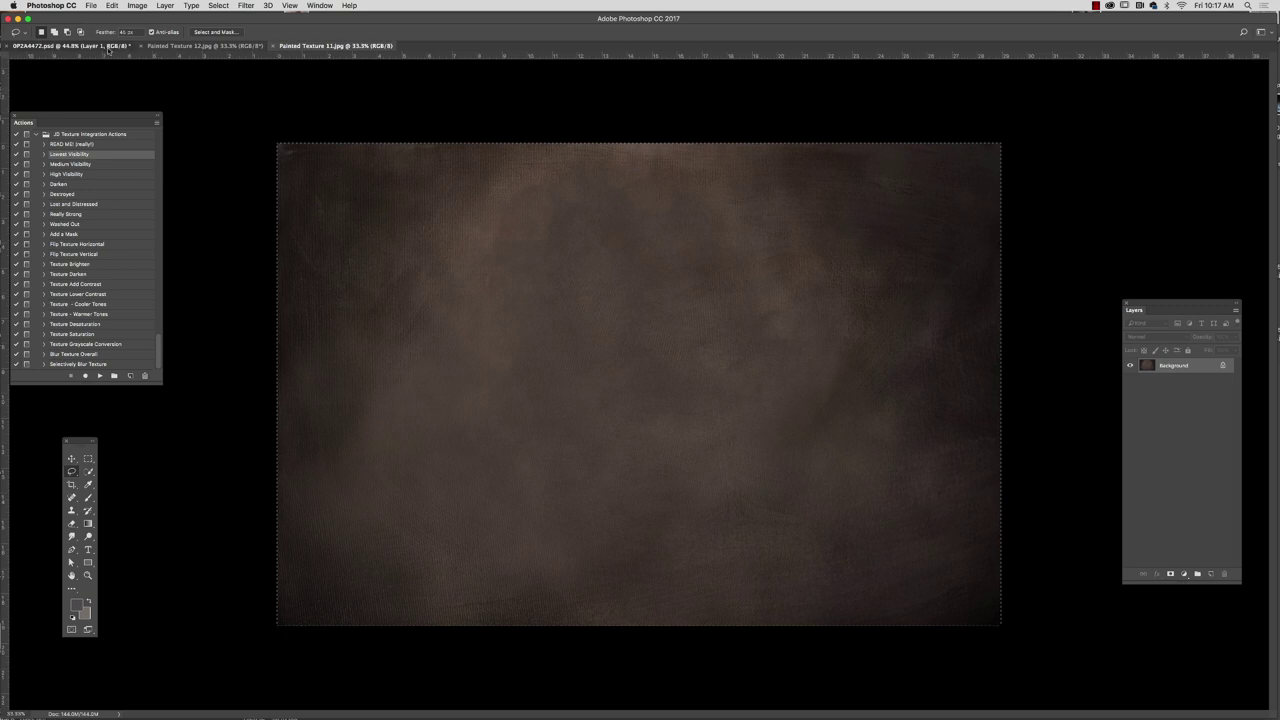
click(110, 46)
key(super+v)
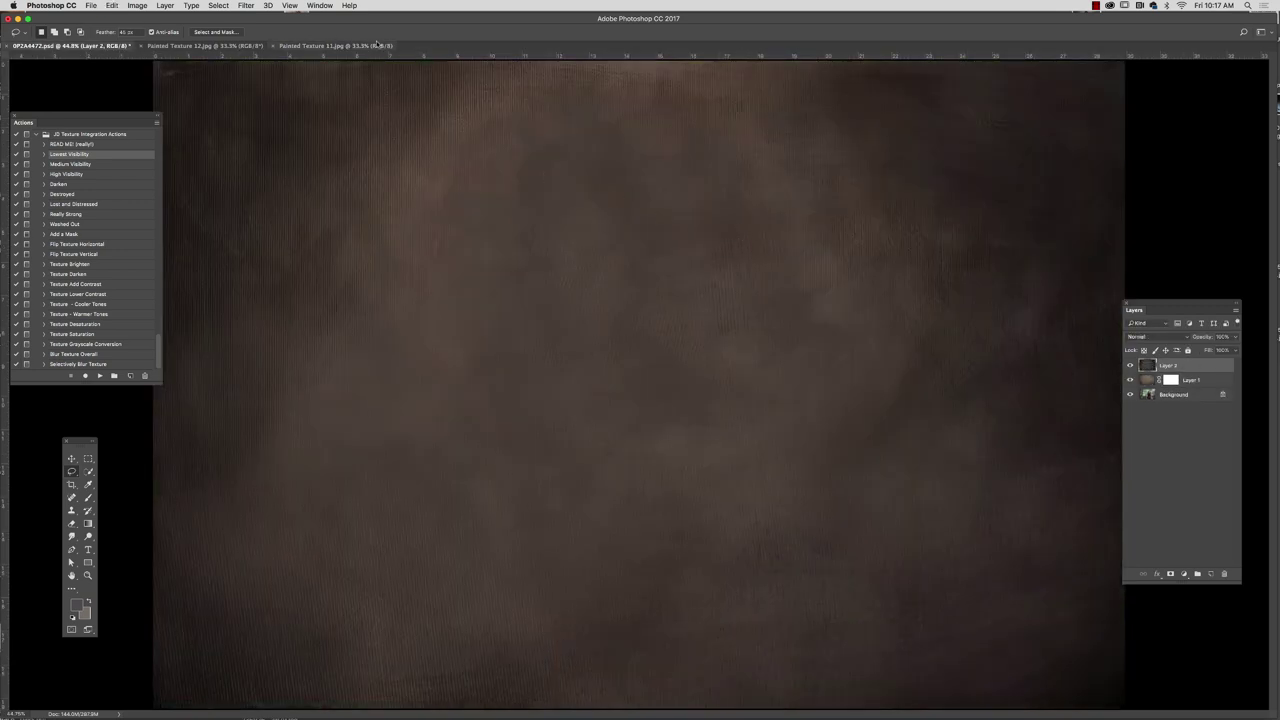
click(1145, 336)
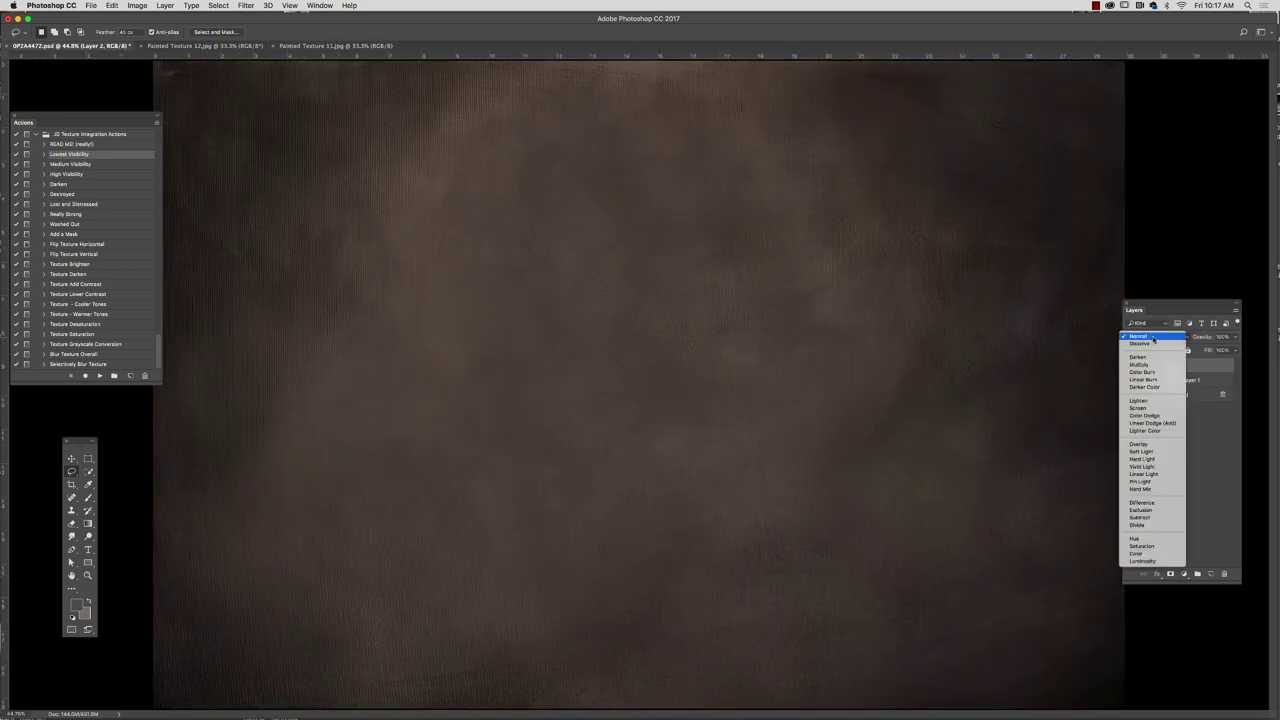
Set Layer 2 to Soft Light and compare the portrait with and without it
click(1159, 452)
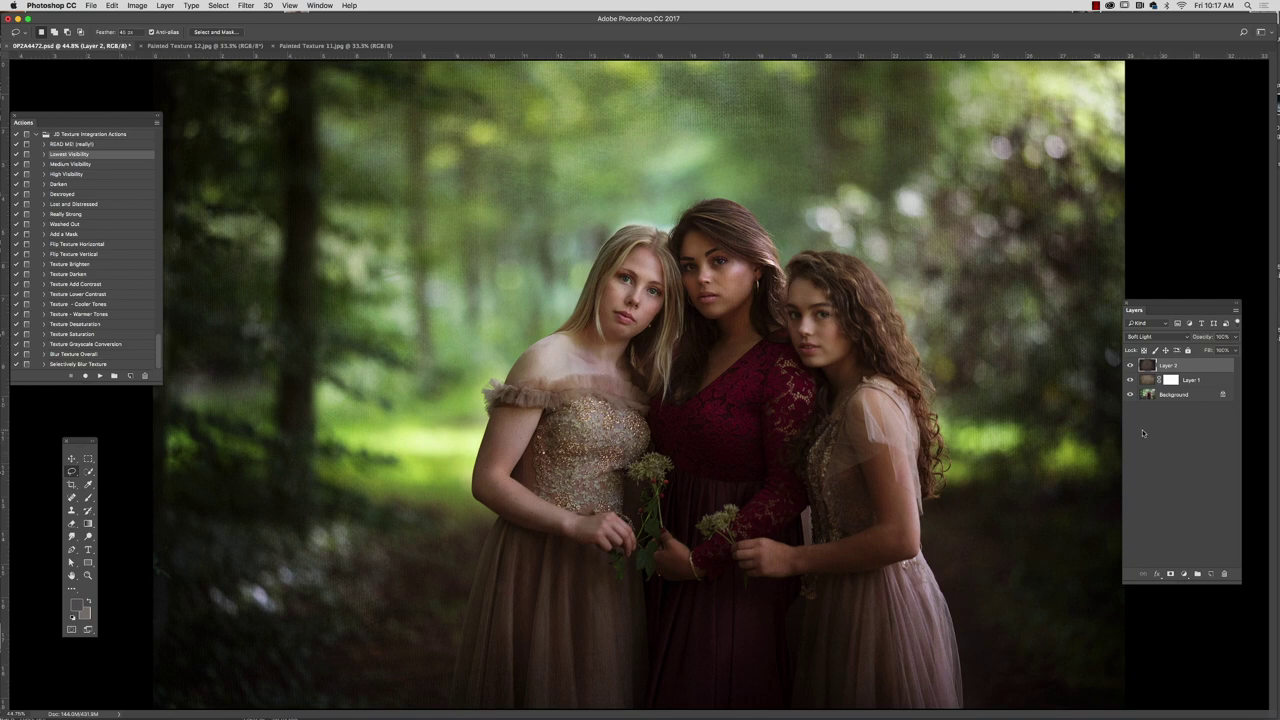
click(1131, 366)
click(1130, 366)
click(1130, 366)
click(1130, 366)
click(1130, 366)
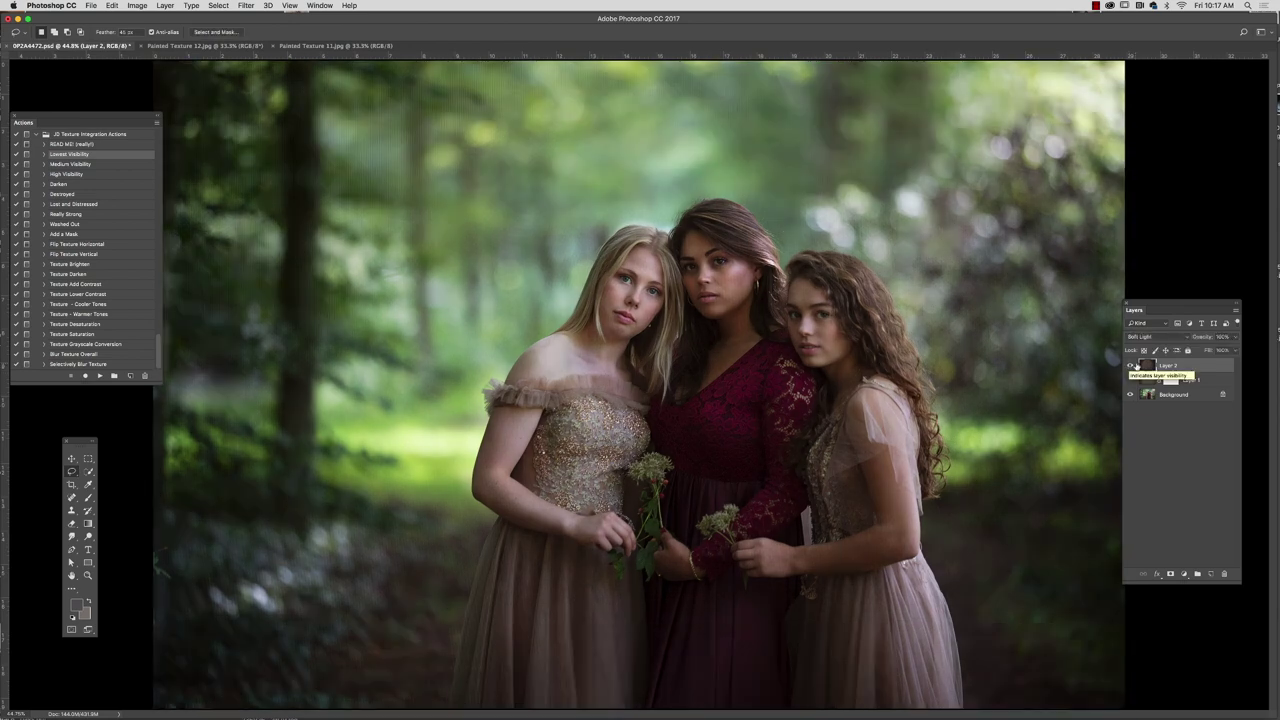
Lower Layer 2's opacity to 83% and zoom out to see the whole portrait
click(1237, 338)
drag(1236, 350, 1227, 350)
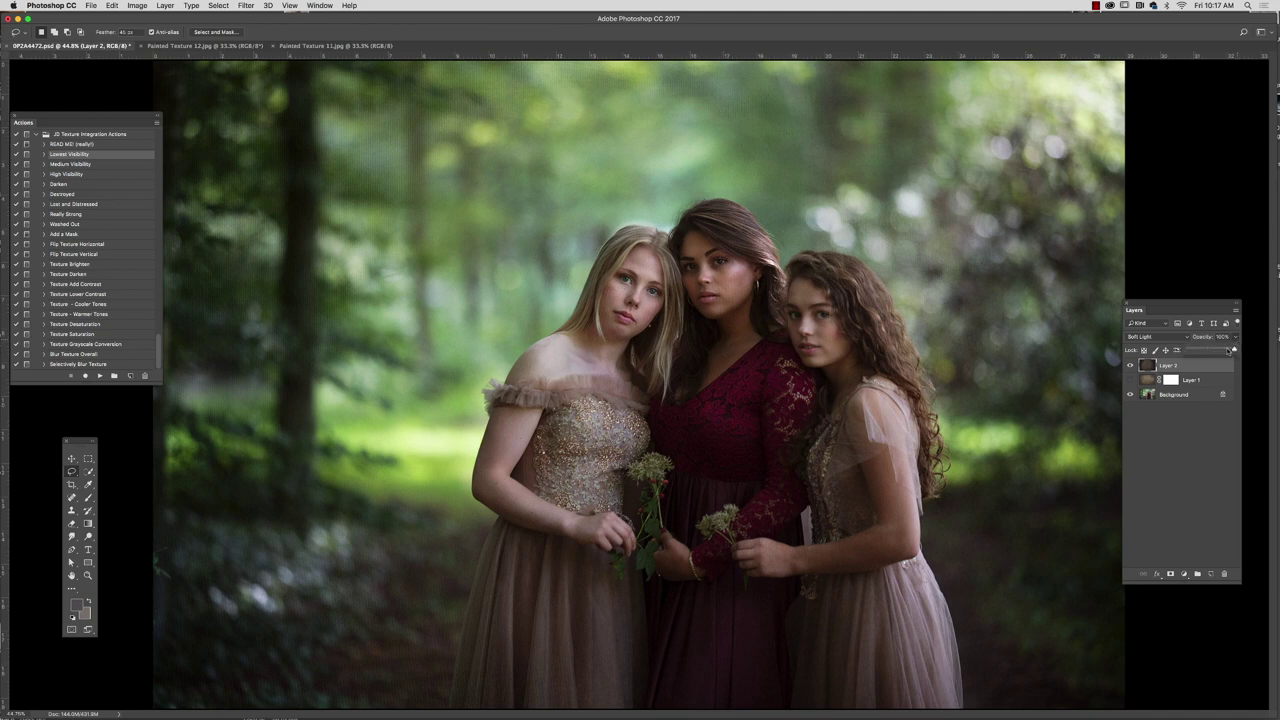
click(289, 5)
click(296, 84)
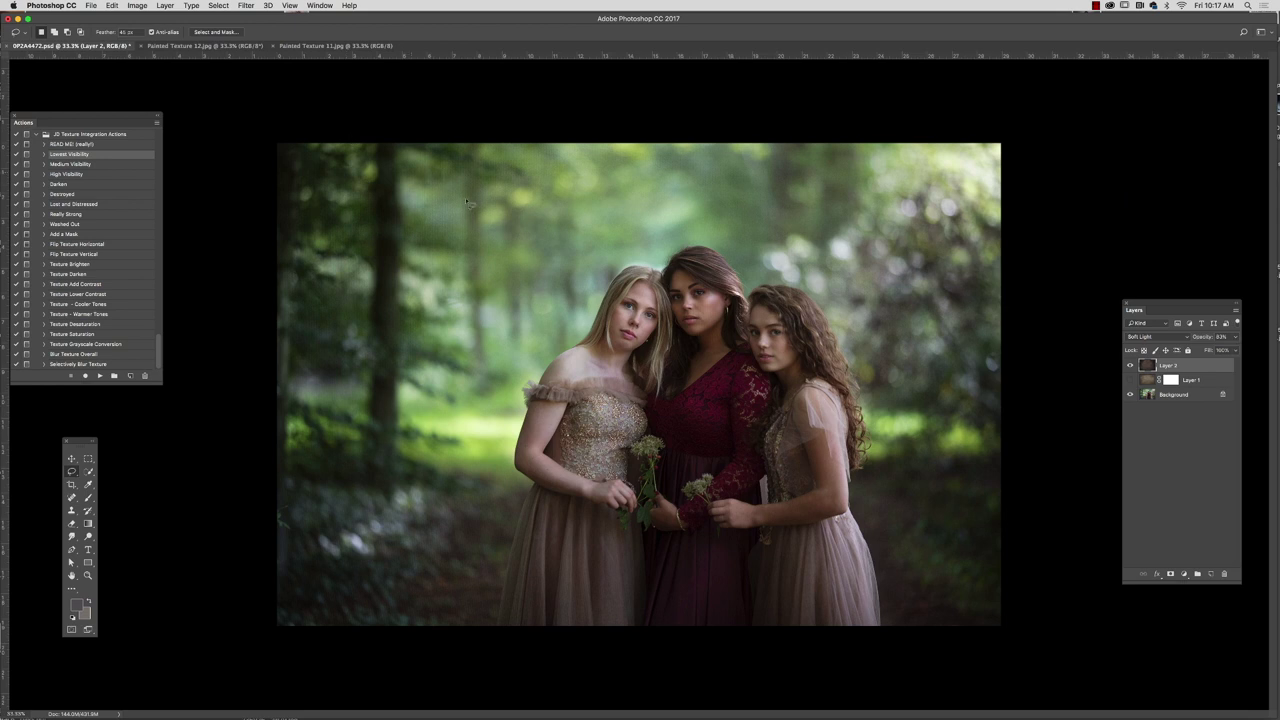
Free-transform Layer 2 past the right, left, bottom and top canvas edges and commit
key(super+t)
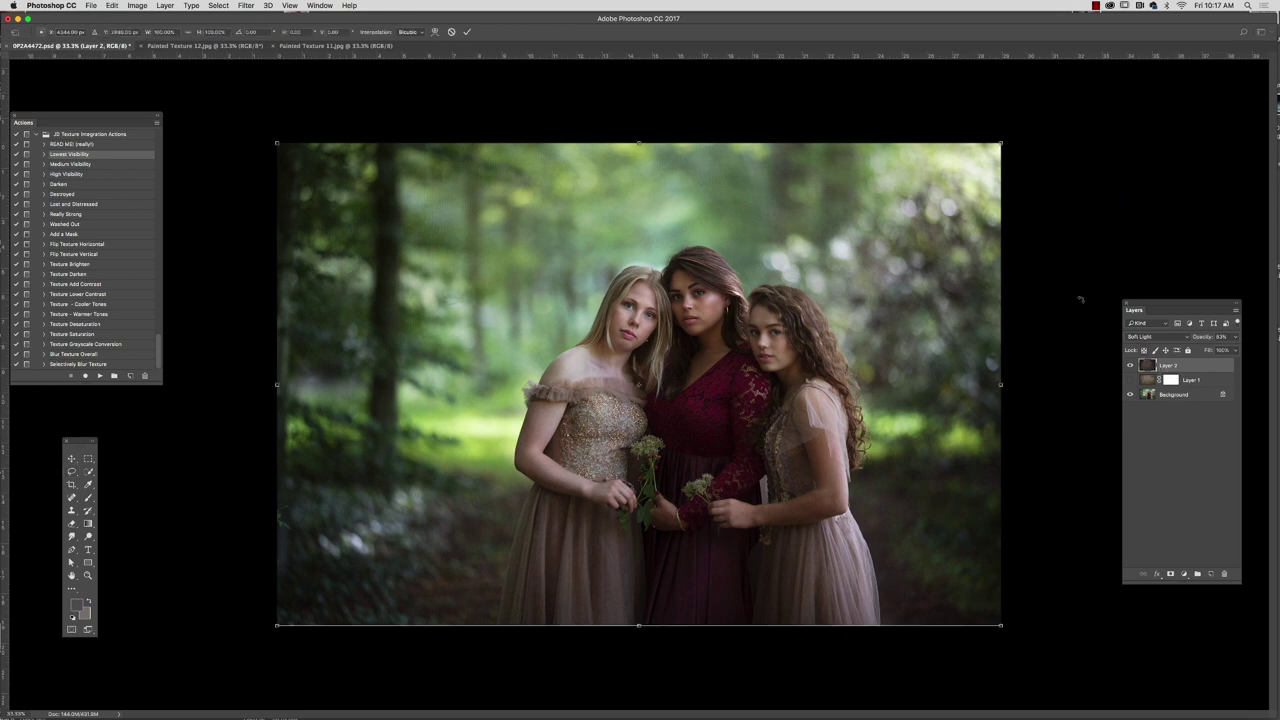
drag(1005, 141, 1009, 142)
drag(277, 143, 261, 142)
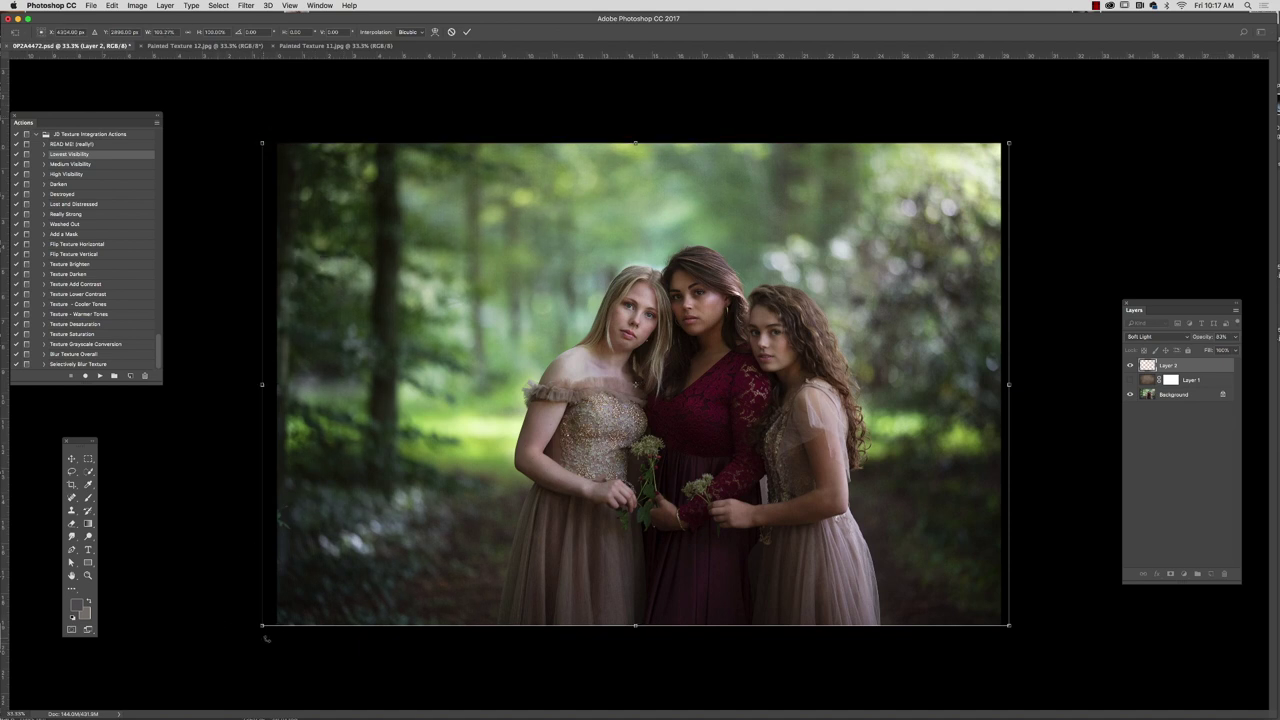
drag(262, 625, 257, 650)
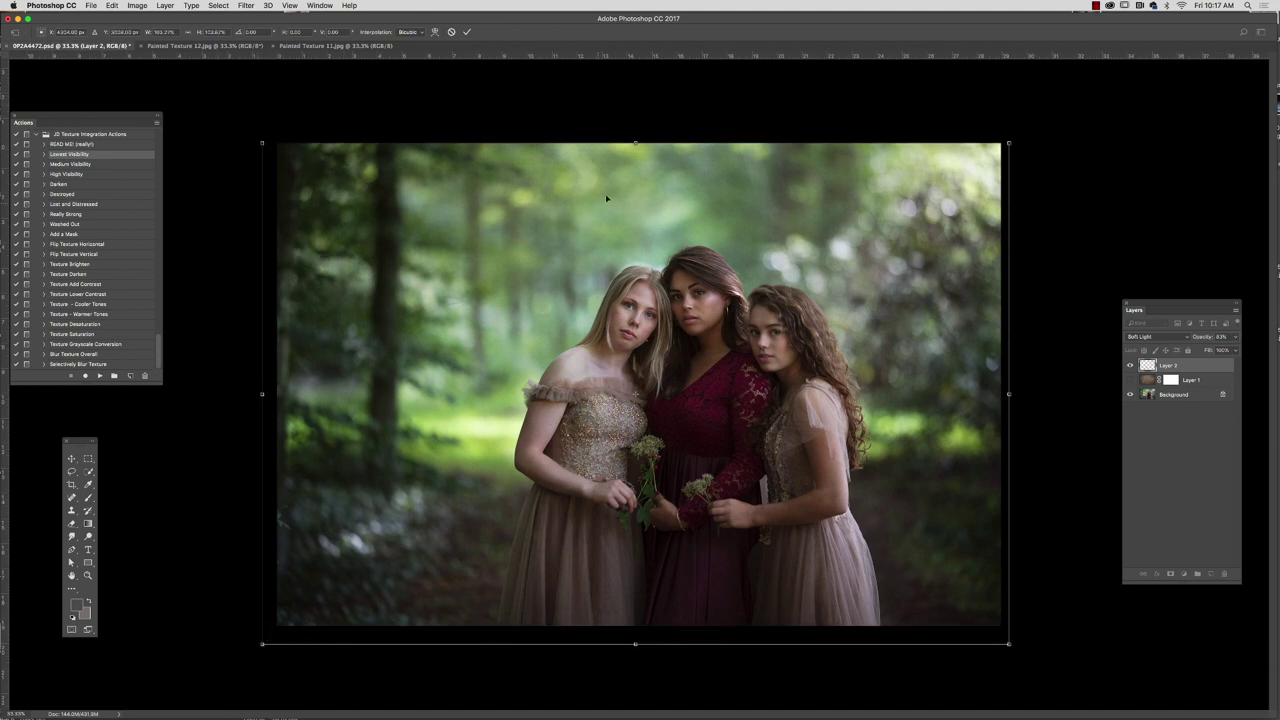
drag(636, 142, 637, 122)
key(Return)
click(1130, 366)
click(1129, 367)
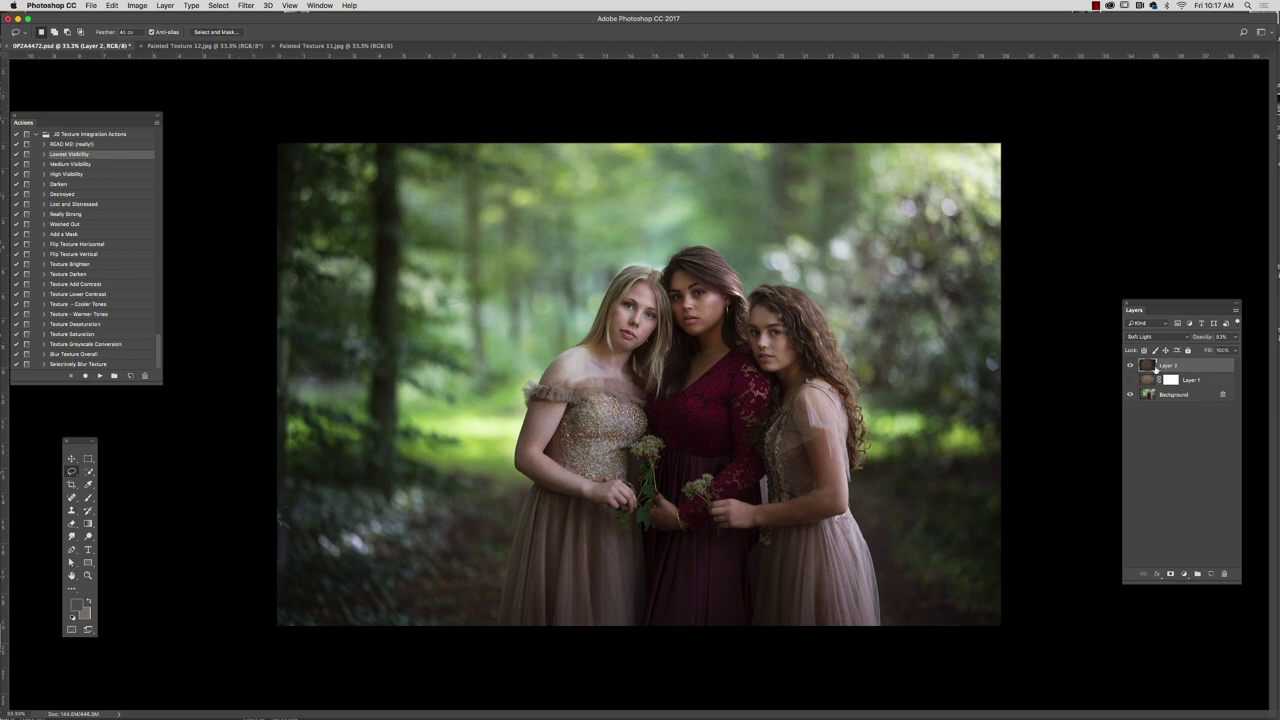
Apply a Gaussian Blur of about 64 px to Layer 2, then toggle its visibility to compare
click(246, 6)
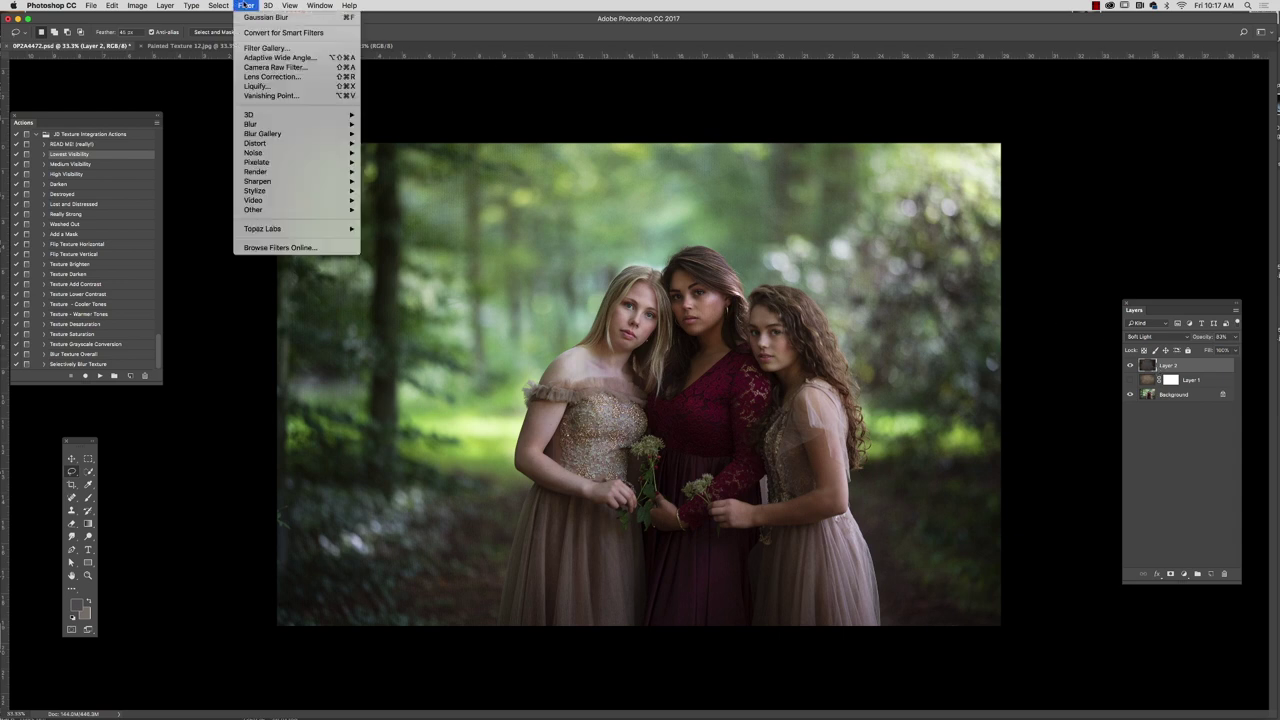
mouse_move(250, 125)
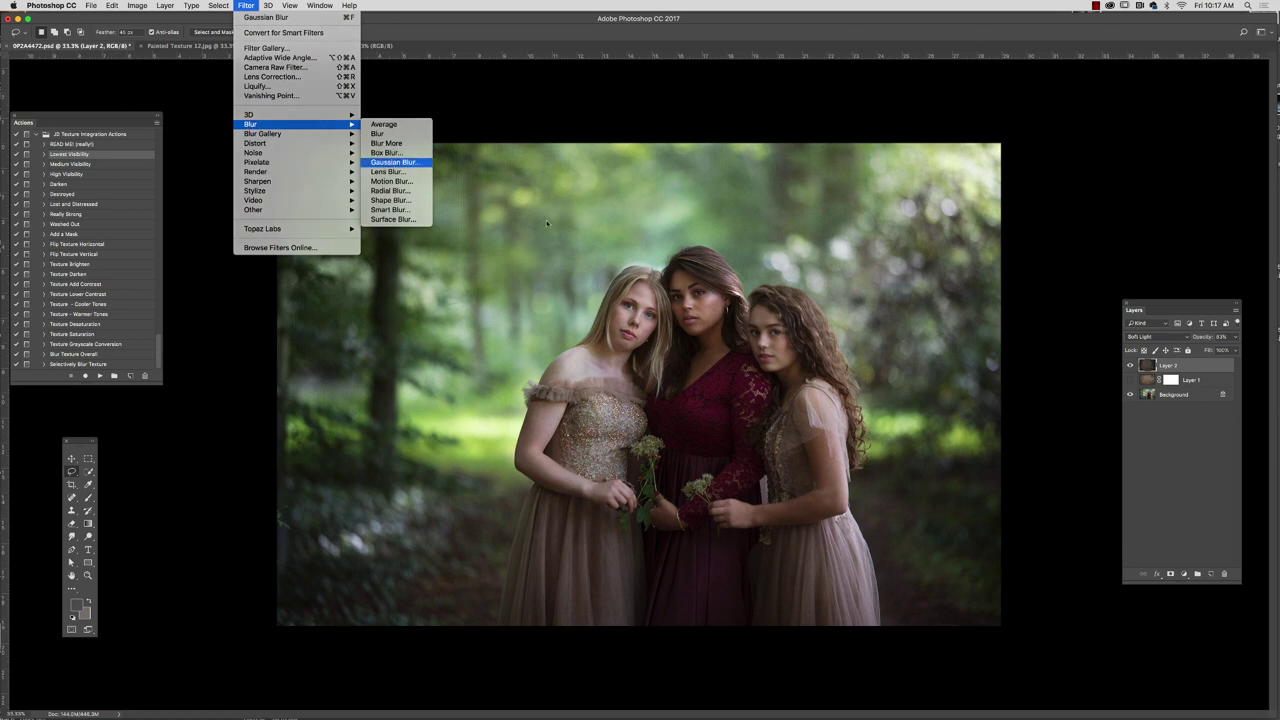
click(394, 162)
click(1082, 482)
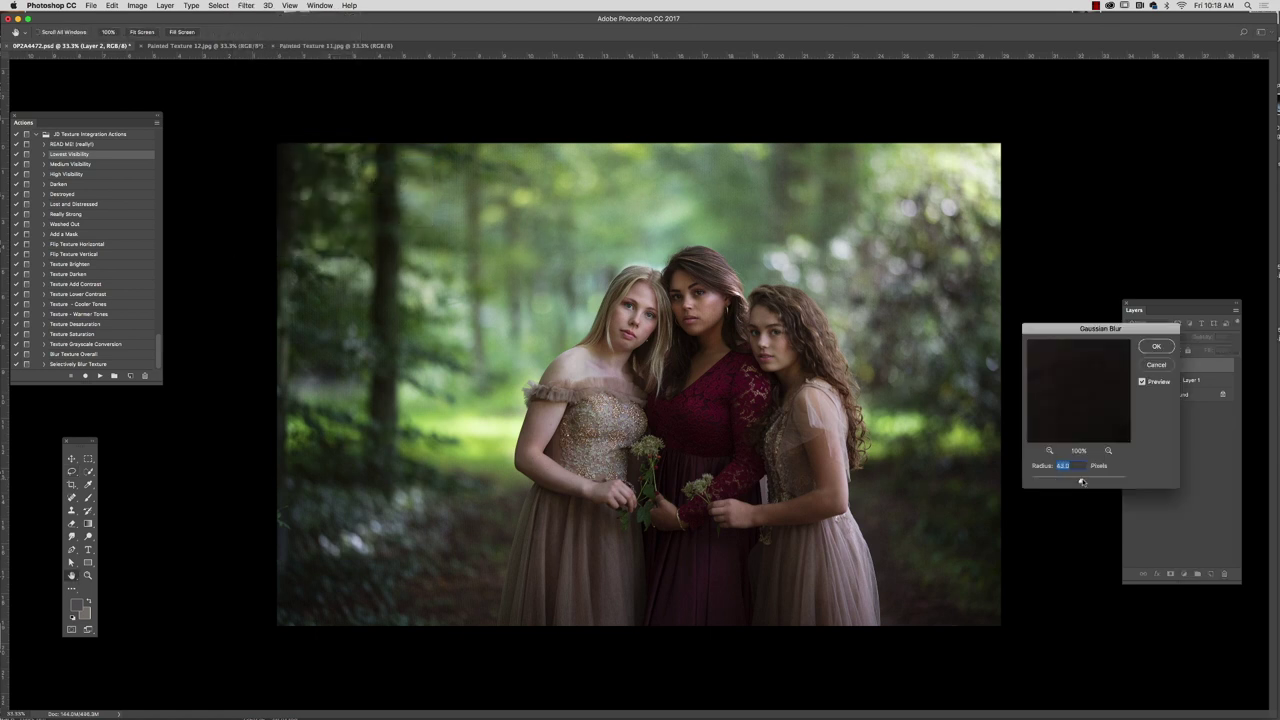
drag(1082, 482, 1086, 481)
click(1157, 347)
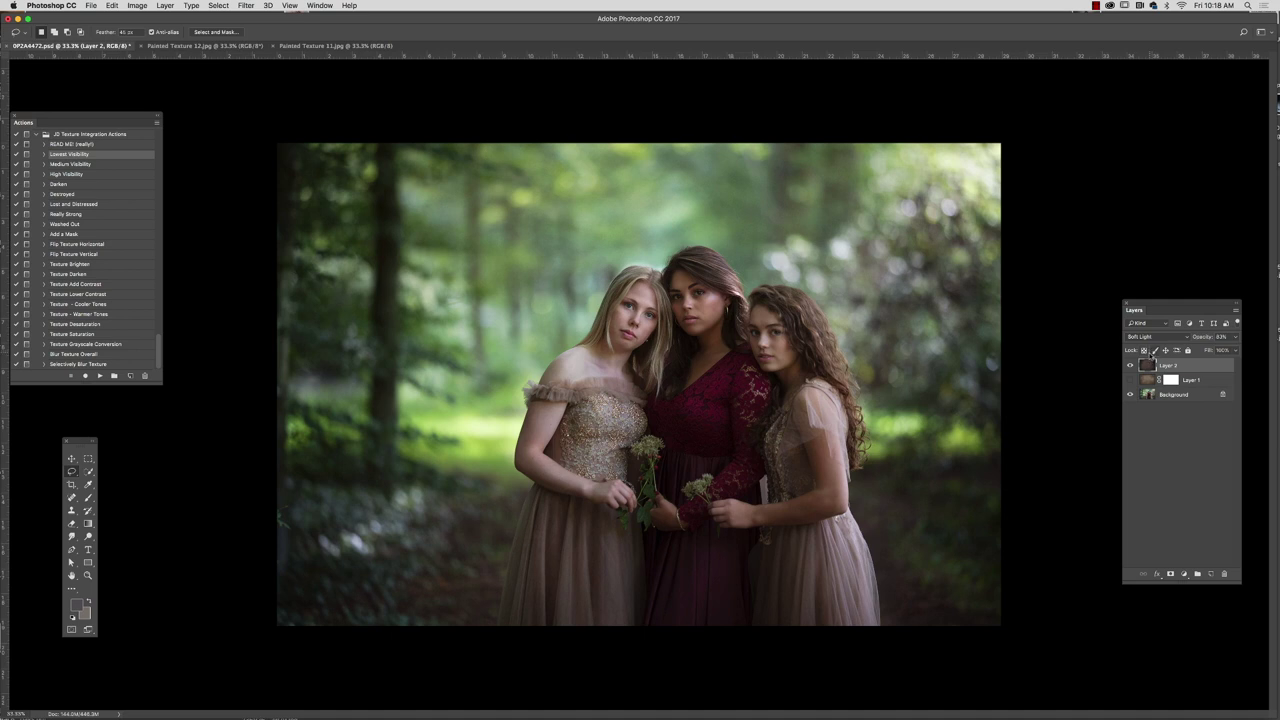
click(1131, 366)
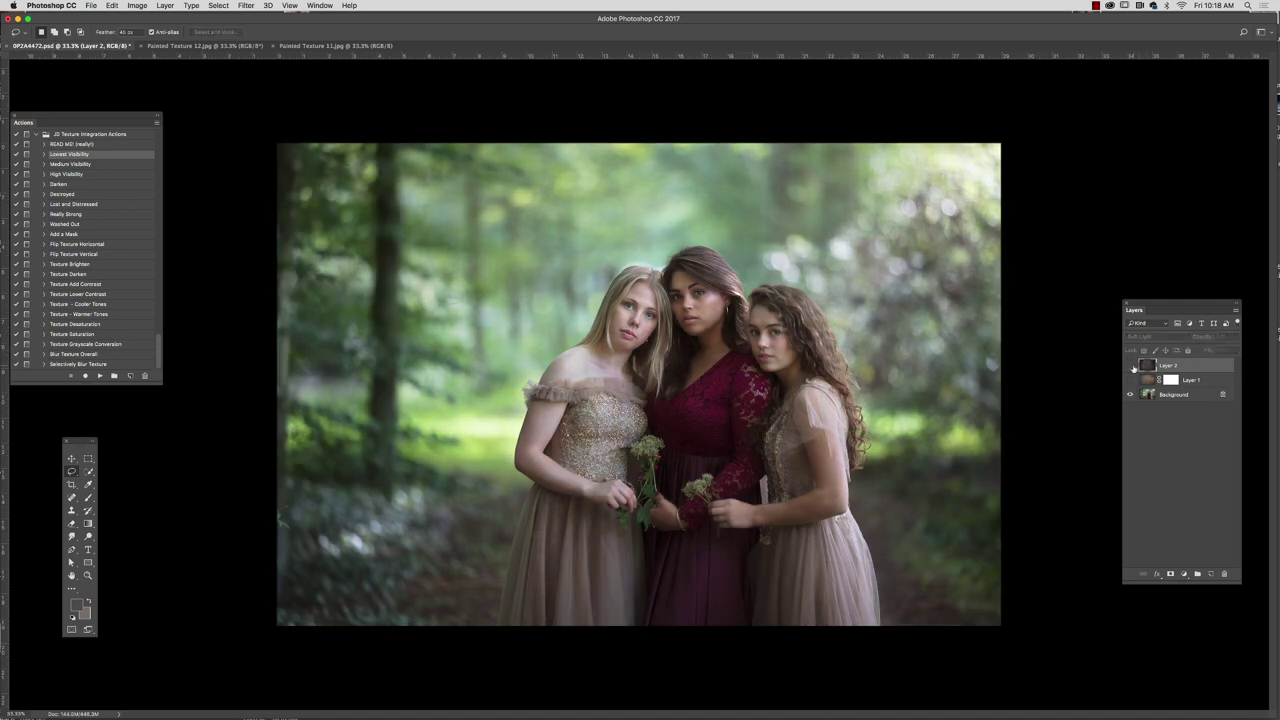
click(1131, 366)
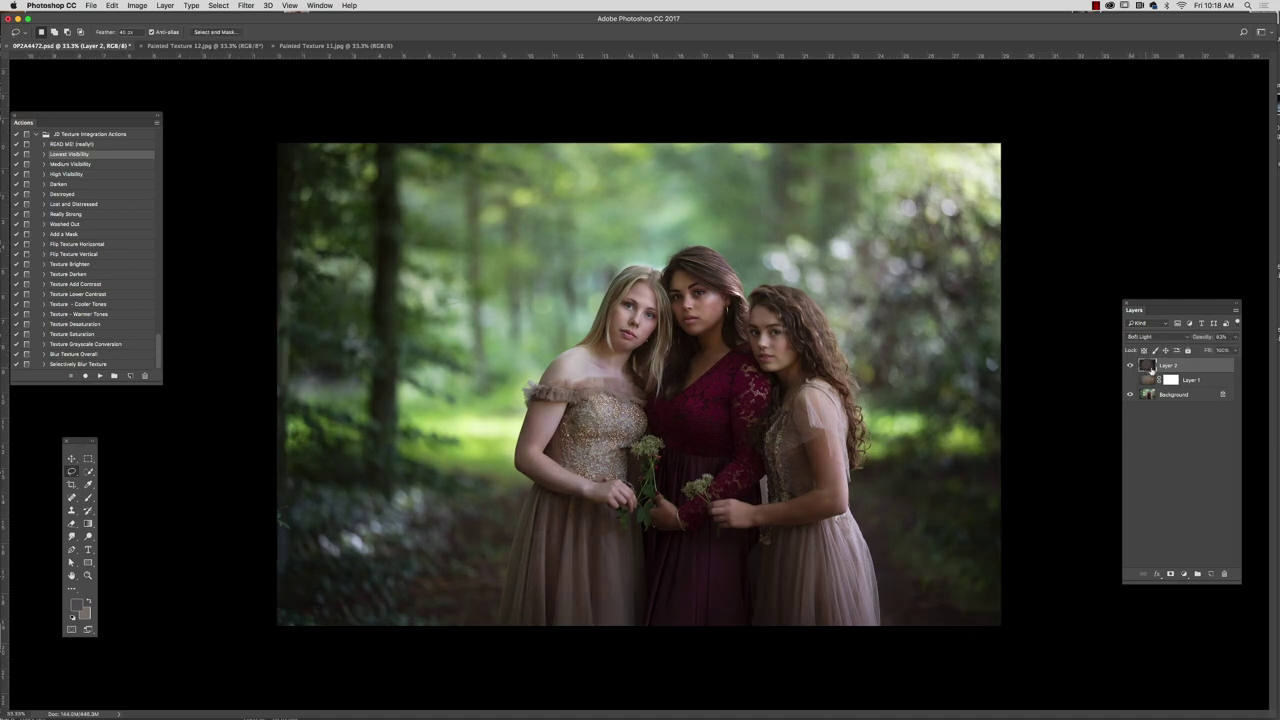
Add a layer mask to Layer 2 and set up the Brush tool at low opacity
click(1171, 574)
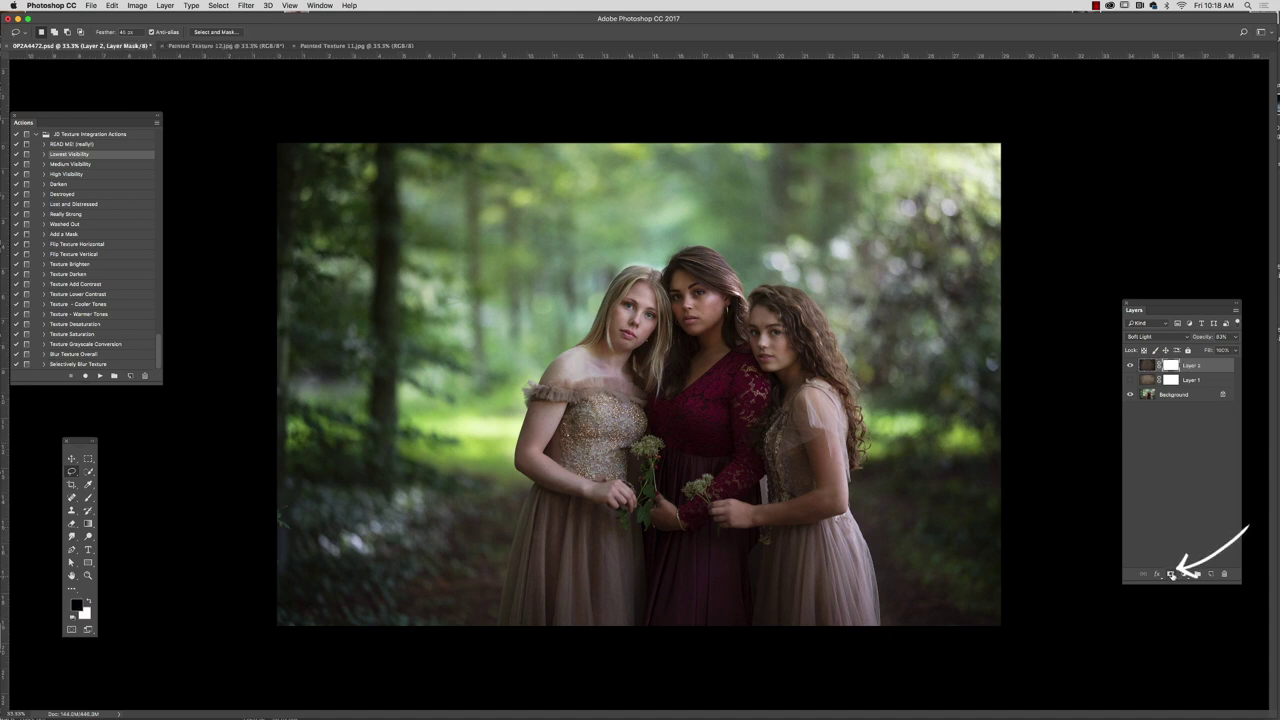
click(88, 497)
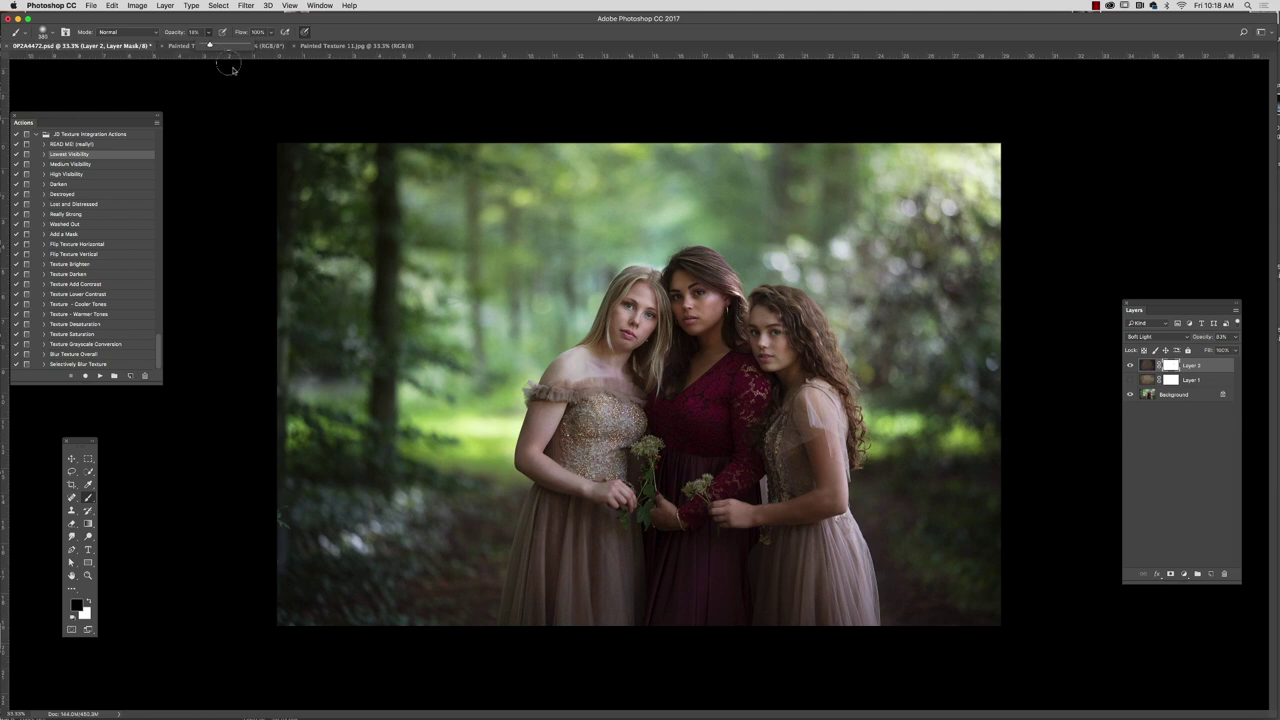
click(633, 336)
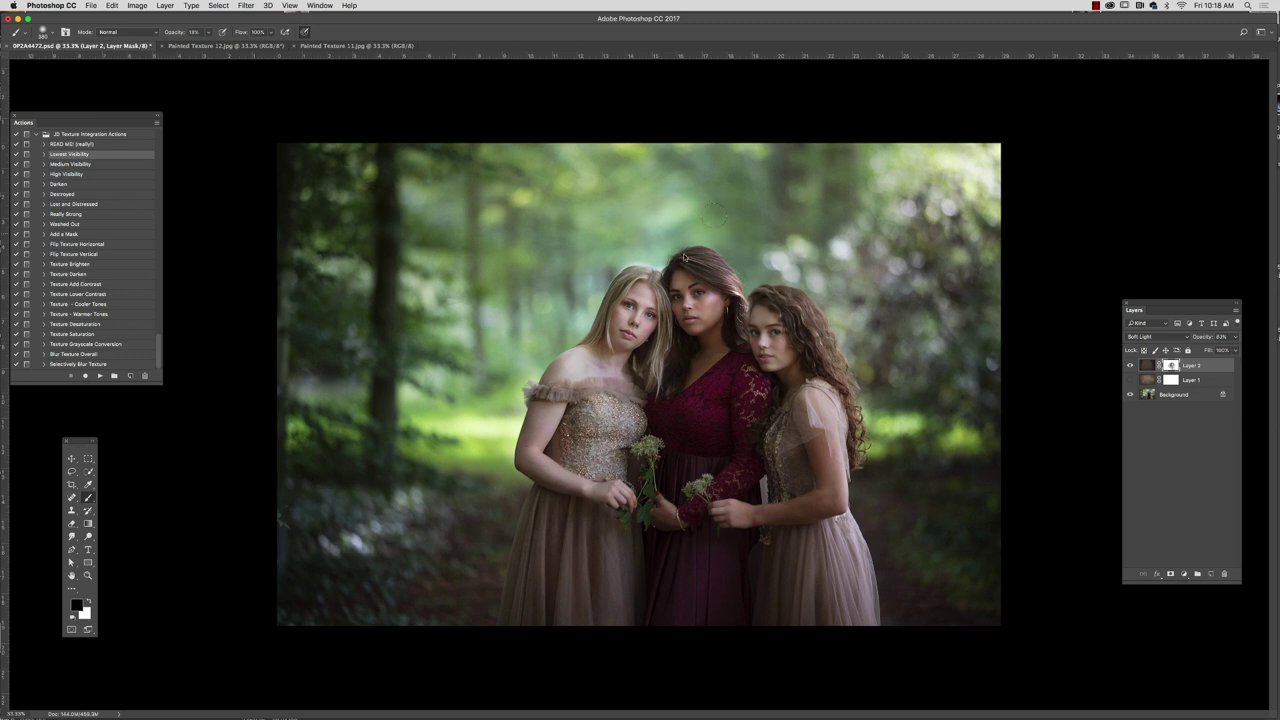
Toggle Layer 2 and Layer 1 visibility to compare the two textures
click(1130, 366)
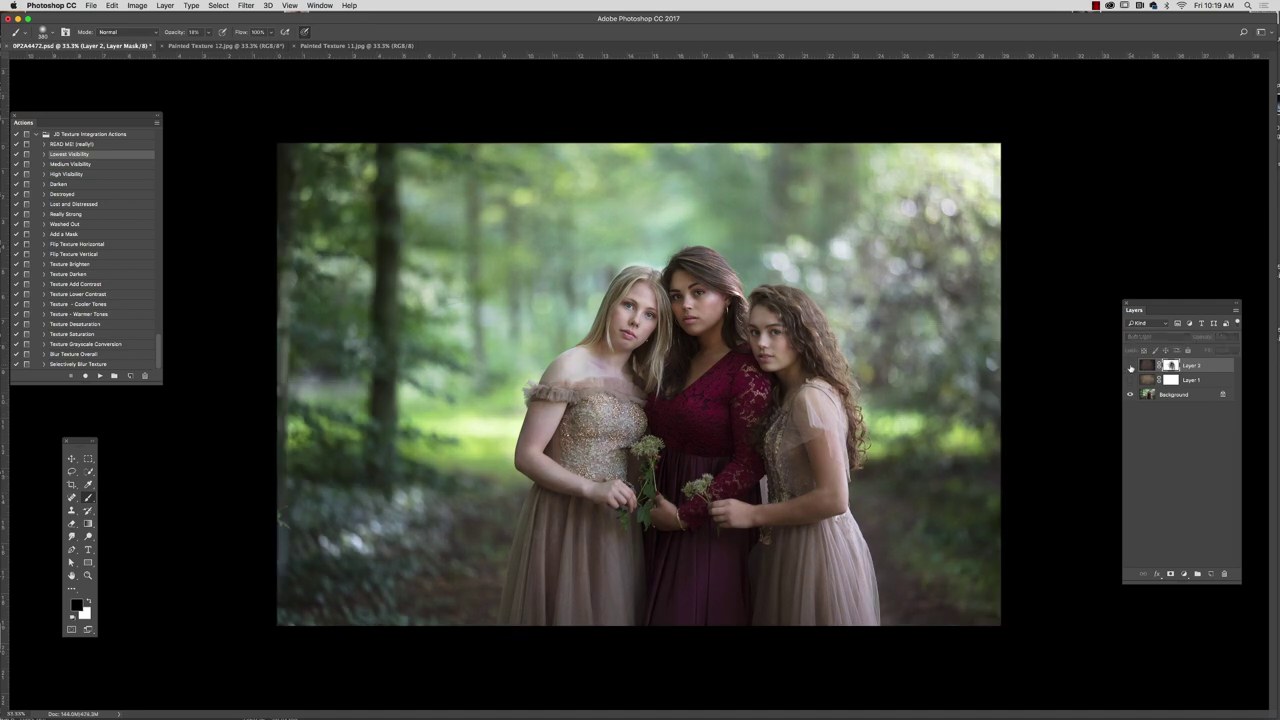
click(1130, 366)
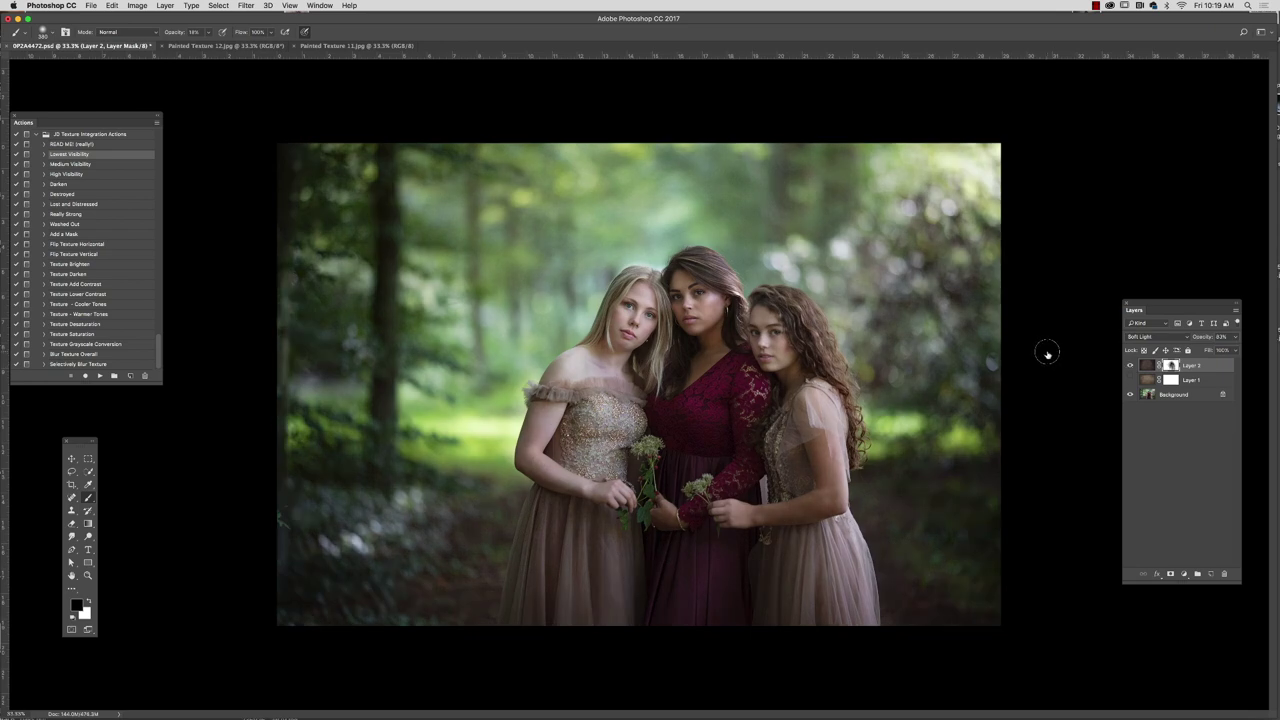
click(1130, 380)
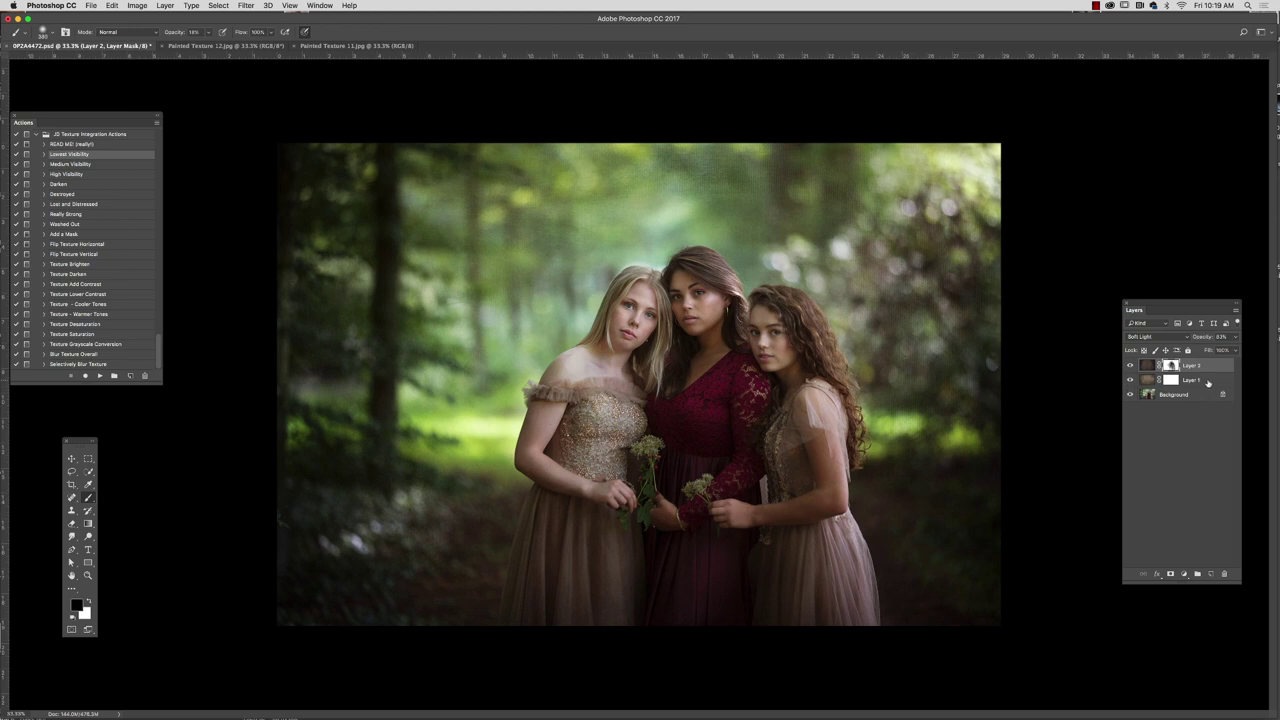
Select Layer 1 and lower its opacity to about 40%
click(1208, 383)
click(1235, 338)
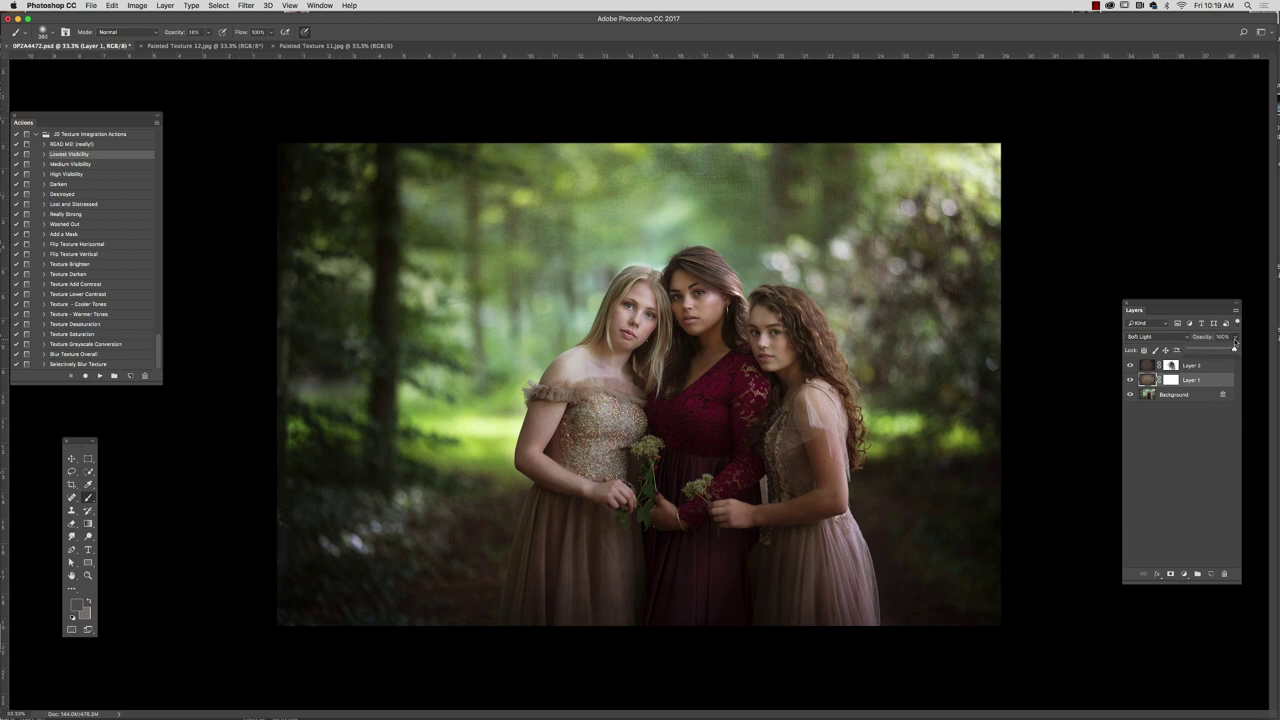
drag(1224, 345, 1208, 350)
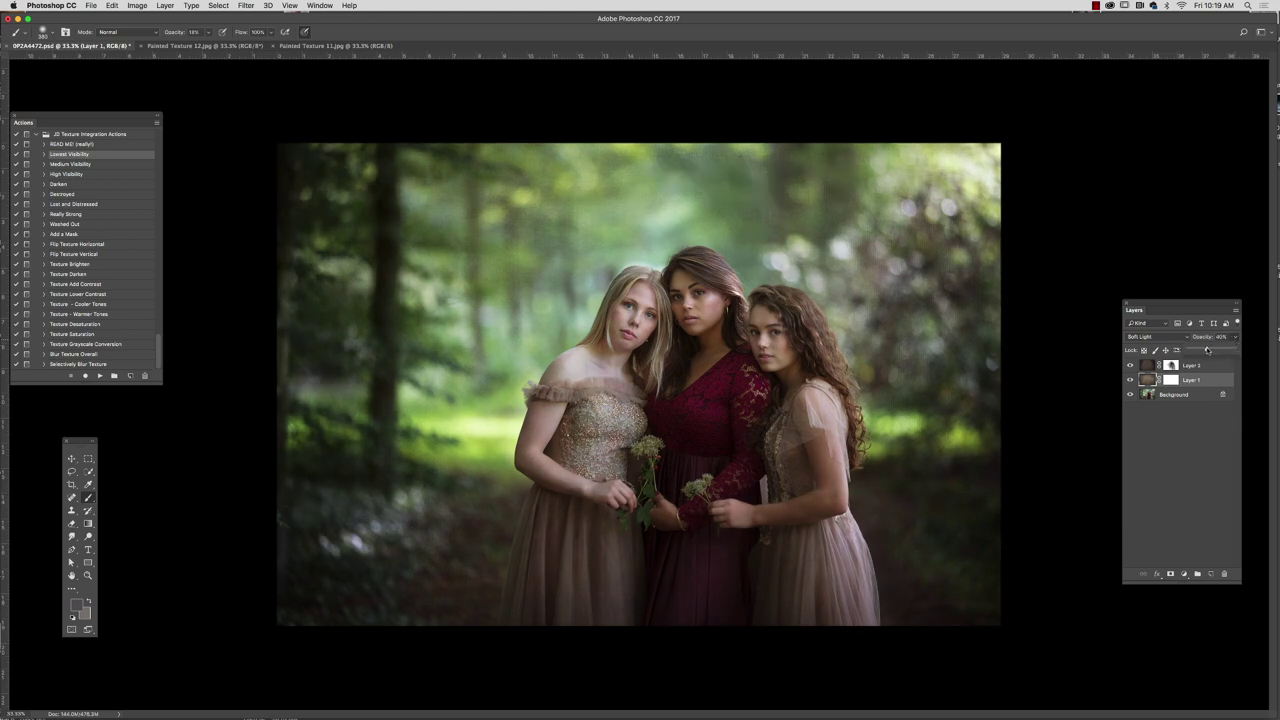